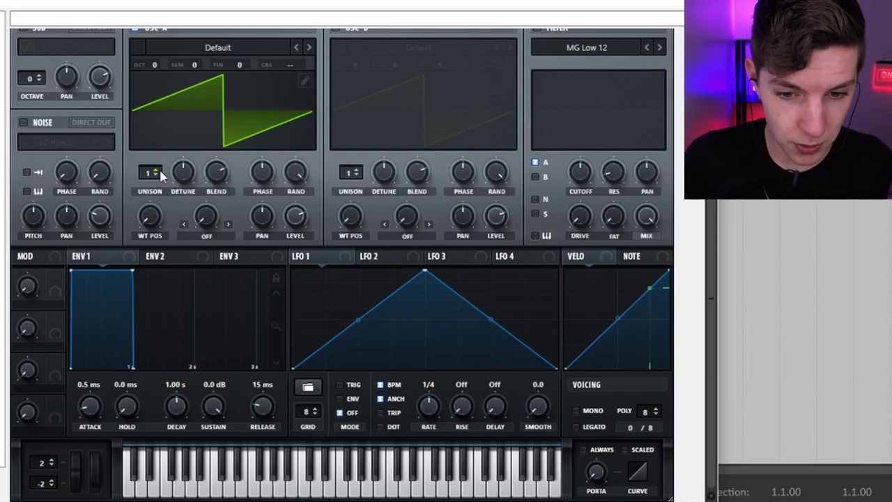
- Raise oscillator A's unison from 1 to 16 voices to stack the saw
{"action": "left_click_drag", "start_coordinate": [150, 172], "coordinate": [150, 139]}
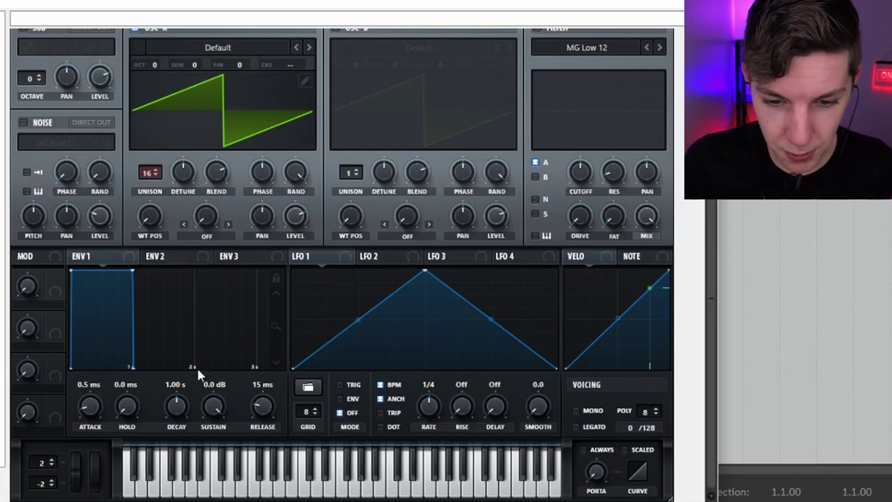
- Set envelope 1 to a 479 ms attack and 1.91 s release, and add Hall reverb
{"action": "left_click_drag", "start_coordinate": [132, 367], "coordinate": [204, 367]}
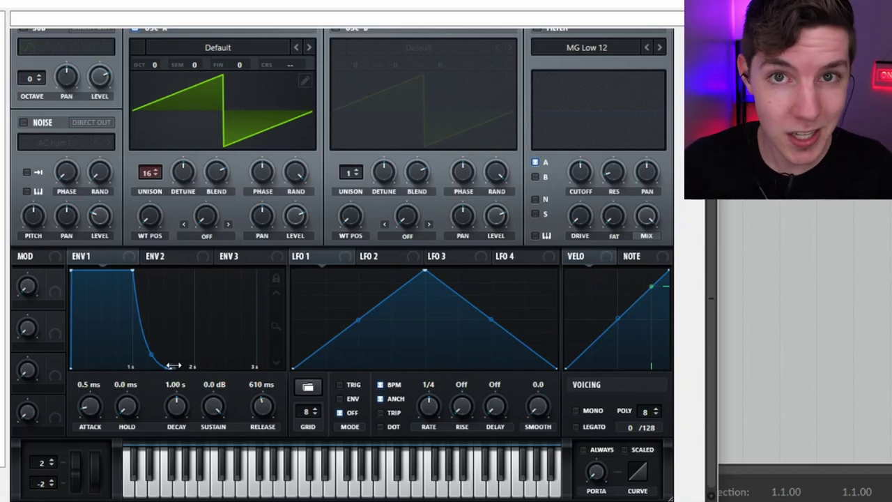
{"action": "left_click_drag", "start_coordinate": [71, 272], "coordinate": [105, 256]}
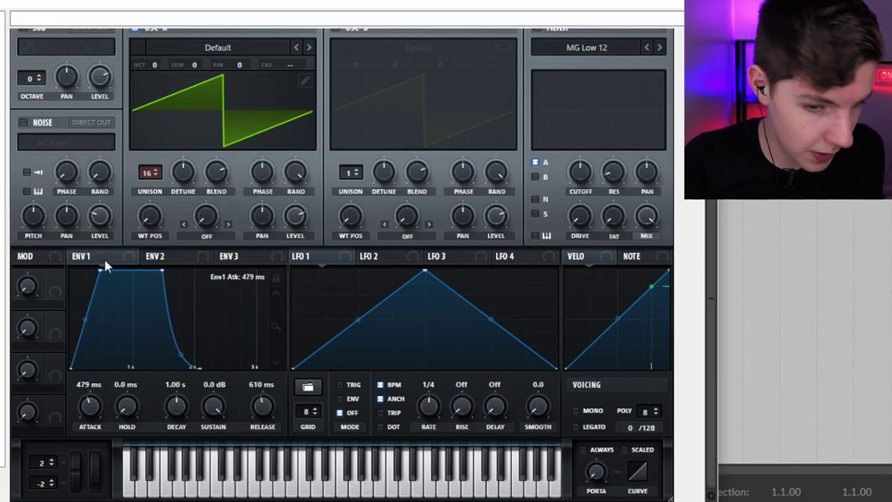
{"action": "left_click_drag", "start_coordinate": [193, 366], "coordinate": [280, 364]}
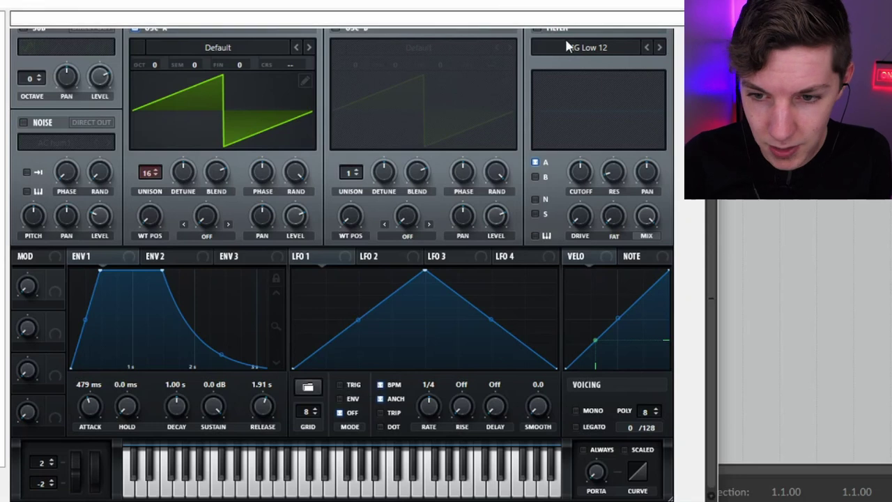
{"action": "left_click", "coordinate": [538, 30]}
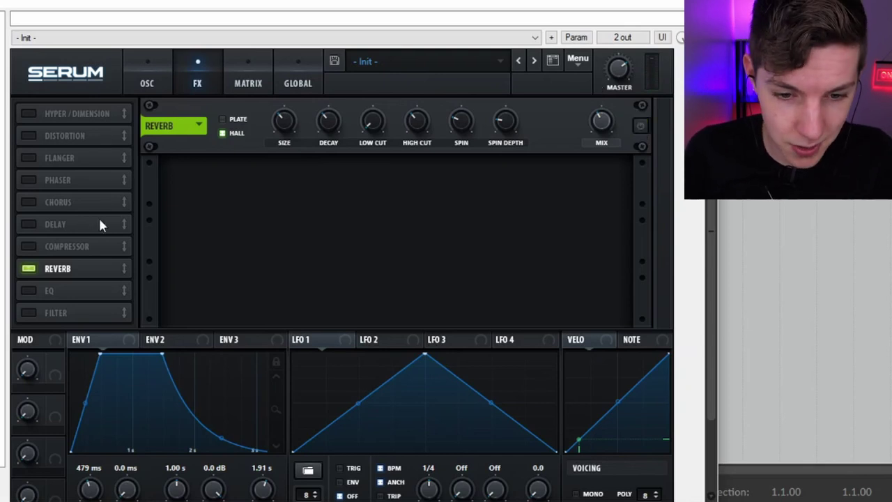
- Turn the filter back off and cut envelope 1's release to 22 ms
{"action": "left_click", "coordinate": [147, 80]}
{"action": "left_click", "coordinate": [536, 111]}
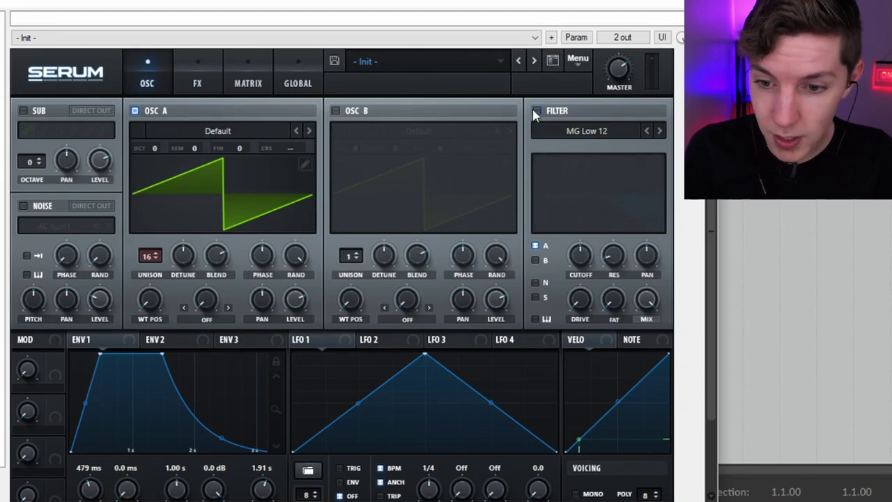
{"action": "left_click_drag", "start_coordinate": [99, 354], "coordinate": [48, 355]}
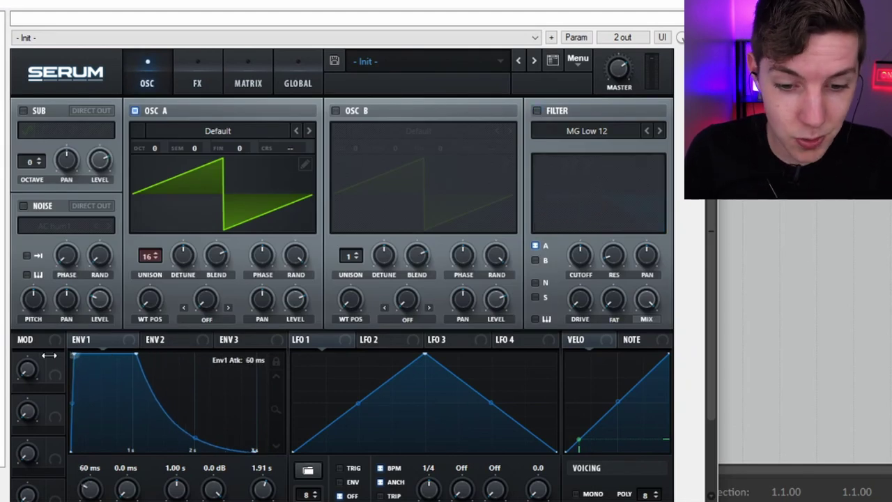
{"action": "left_click_drag", "start_coordinate": [254, 449], "coordinate": [139, 450]}
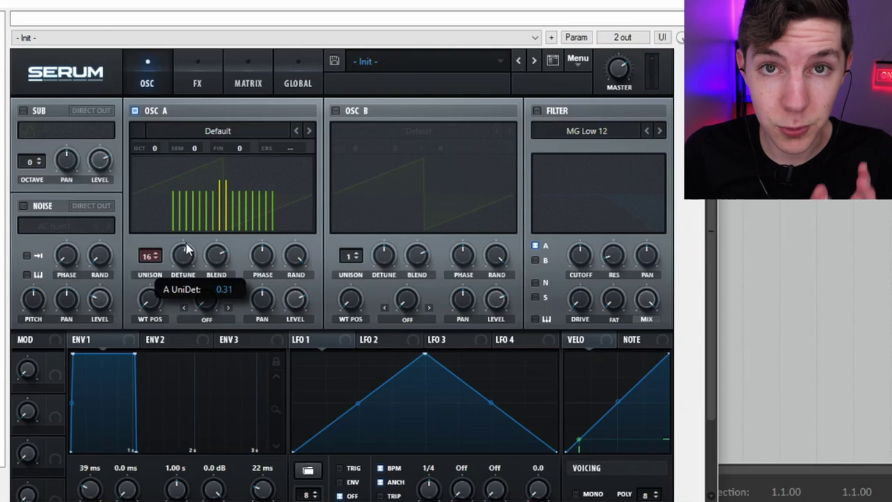
- Narrow oscillator A's unison detune to 0.06 and make the attack instant at 0.0 ms
{"action": "left_click_drag", "start_coordinate": [185, 253], "coordinate": [206, 337]}
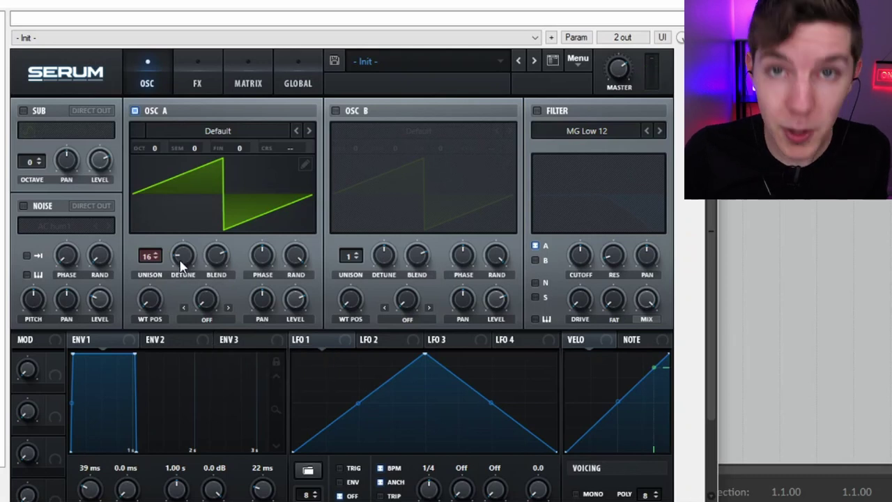
{"action": "left_click_drag", "start_coordinate": [180, 261], "coordinate": [161, 76]}
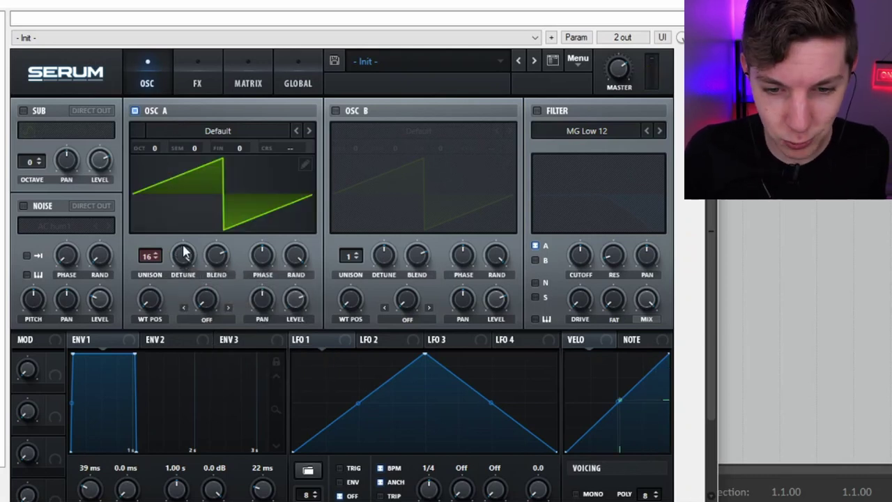
{"action": "left_click_drag", "start_coordinate": [184, 253], "coordinate": [199, 411]}
{"action": "left_click_drag", "start_coordinate": [73, 354], "coordinate": [69, 348]}
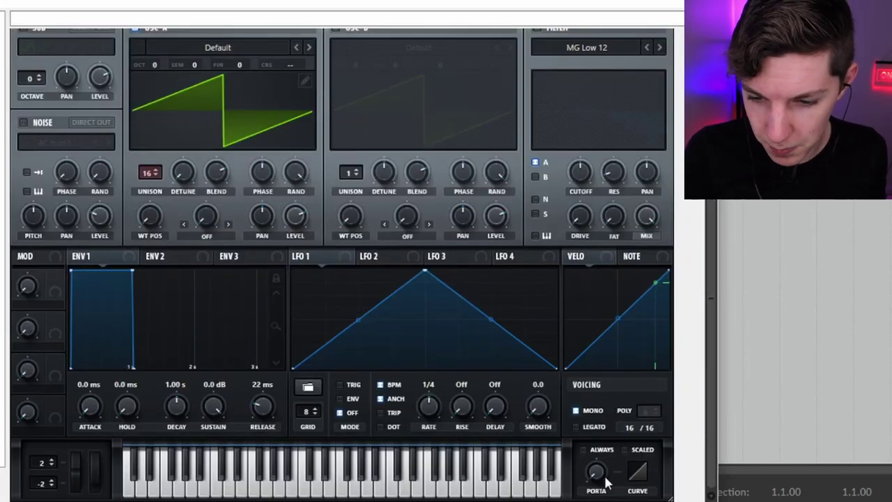
- Set the PORTA knob to a very short glide time
{"action": "left_click_drag", "start_coordinate": [596, 473], "coordinate": [594, 436]}
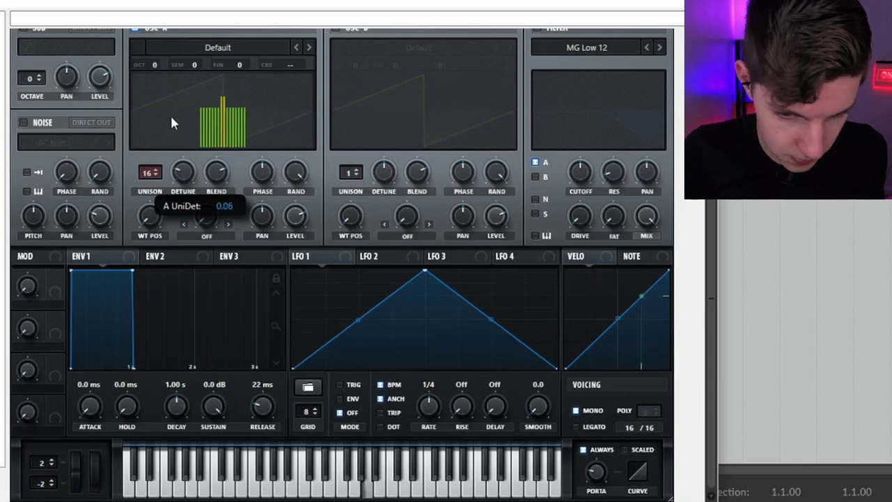
- Enable oscillator B an octave up at +1, adjust its level, and audition the layered saws
{"action": "left_click", "coordinate": [337, 30]}
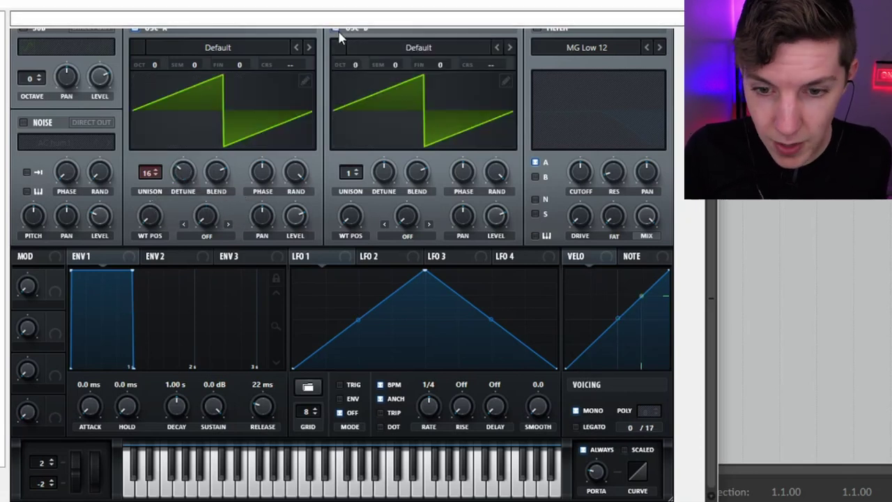
{"action": "key", "text": "a"}
{"action": "left_click_drag", "start_coordinate": [356, 64], "coordinate": [358, 50]}
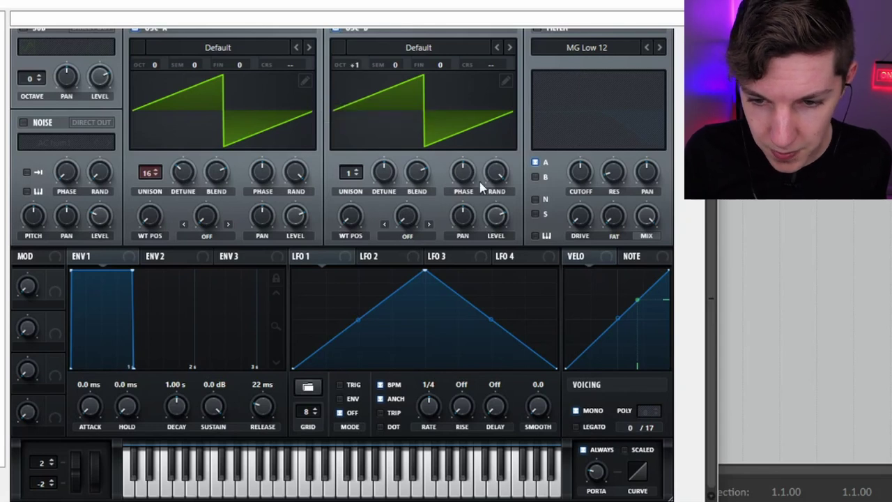
{"action": "left_click_drag", "start_coordinate": [496, 213], "coordinate": [496, 253]}
{"action": "key", "text": "a"}
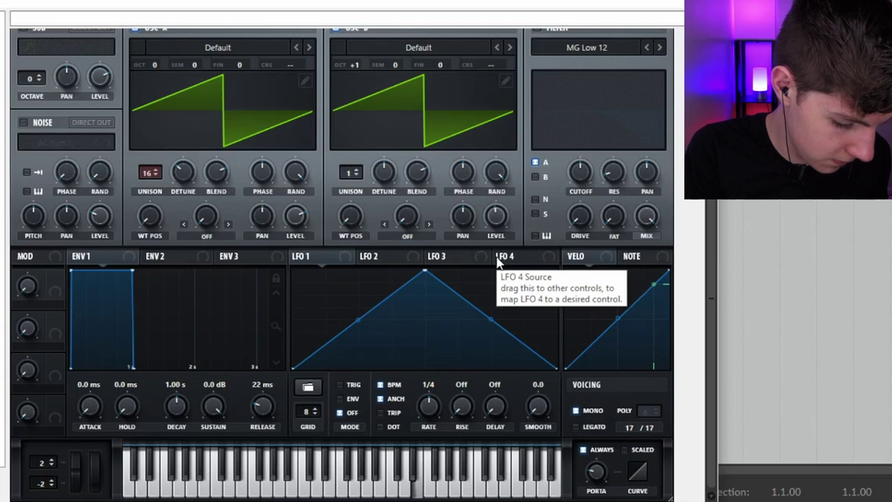
{"action": "key", "text": "a"}
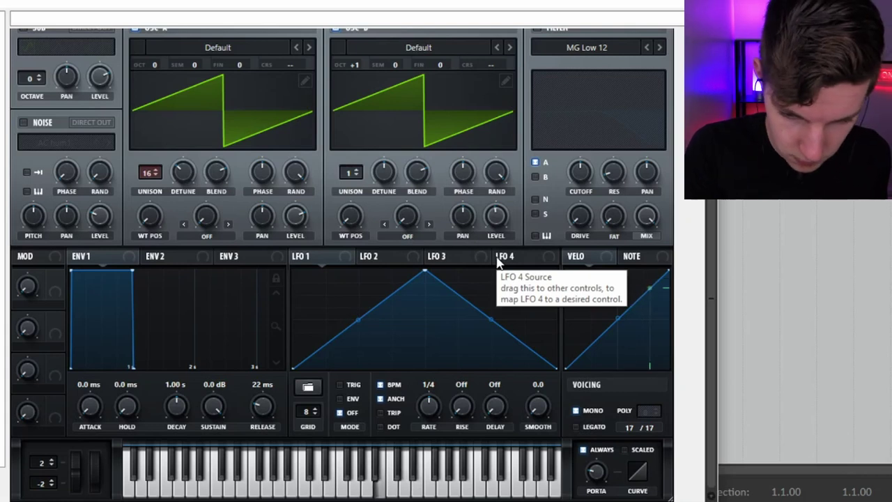
- Audition the lead with HardClip distortion and reverb on the FX page
{"action": "scroll", "coordinate": [430, 119], "scroll_direction": "up", "scroll_amount": 3}
{"action": "left_click", "coordinate": [192, 83]}
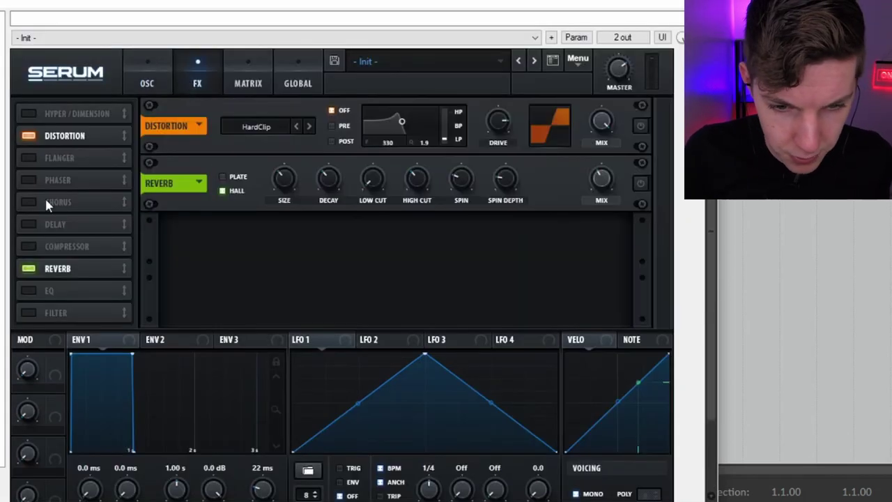
{"action": "key", "text": "a"}
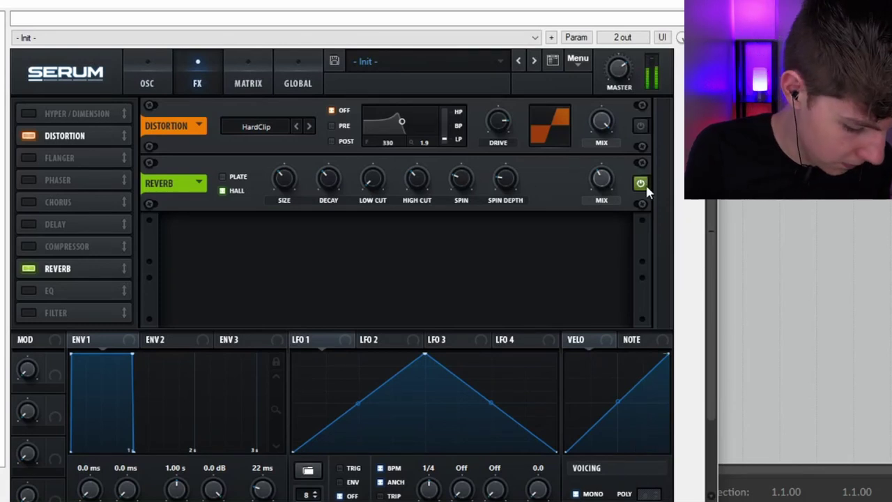
{"action": "key", "text": "a"}
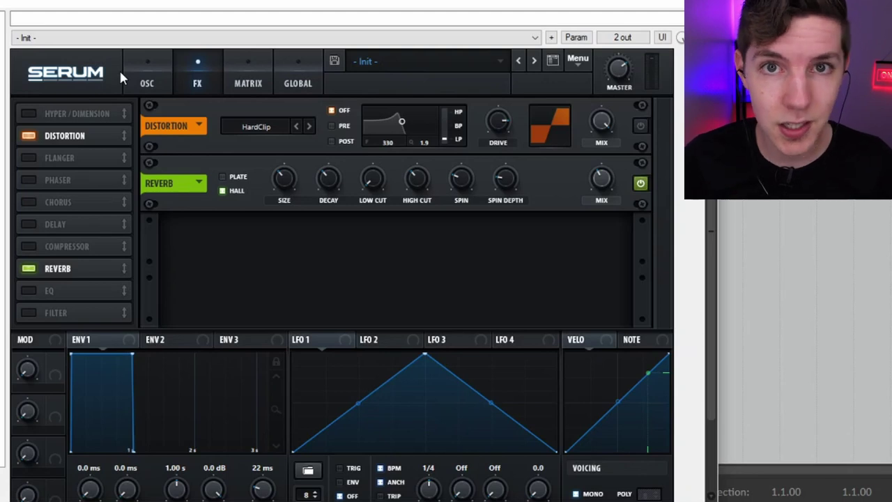
- Enable the MG Low 12 filter and set LFO 1's mode to Env
{"action": "left_click", "coordinate": [144, 74]}
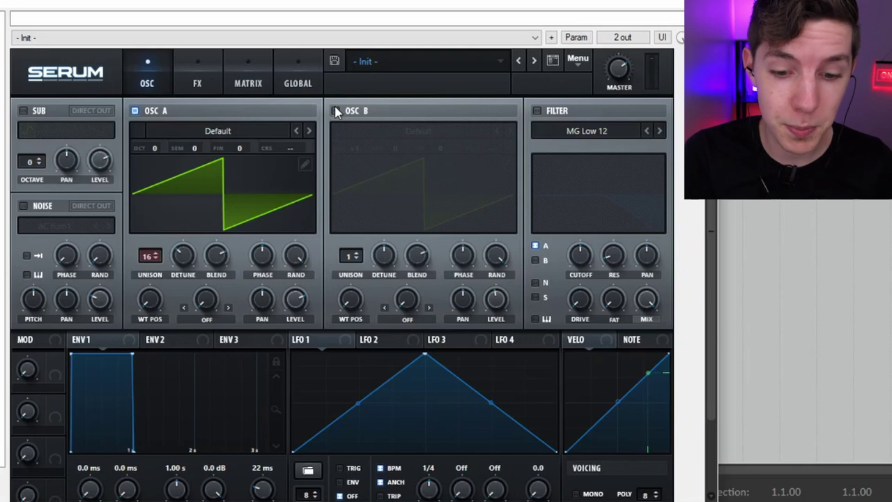
{"action": "left_click", "coordinate": [537, 111]}
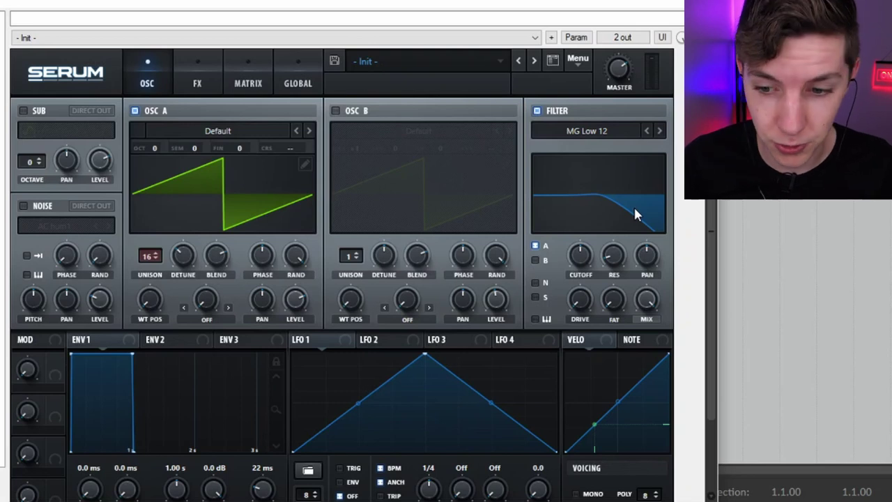
{"action": "left_click", "coordinate": [352, 479]}
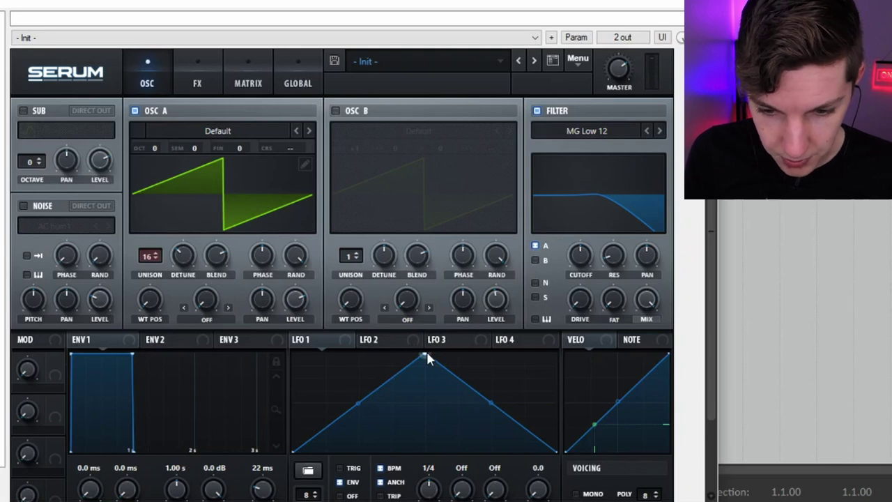
- Map an exponential downward LFO 1 ramp onto filter cutoff and set a 628 ms release
{"action": "left_click_drag", "start_coordinate": [425, 357], "coordinate": [263, 292]}
{"action": "mouse_move", "coordinate": [342, 340]}
{"action": "left_mouse_down"}
{"action": "mouse_move", "coordinate": [591, 259]}
{"action": "mouse_move", "coordinate": [583, 256]}
{"action": "left_mouse_up"}
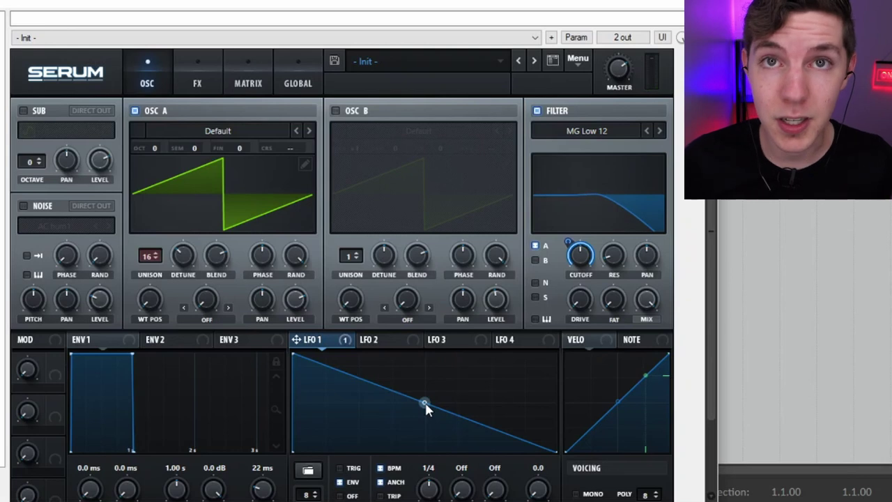
{"action": "left_click_drag", "start_coordinate": [424, 400], "coordinate": [423, 437]}
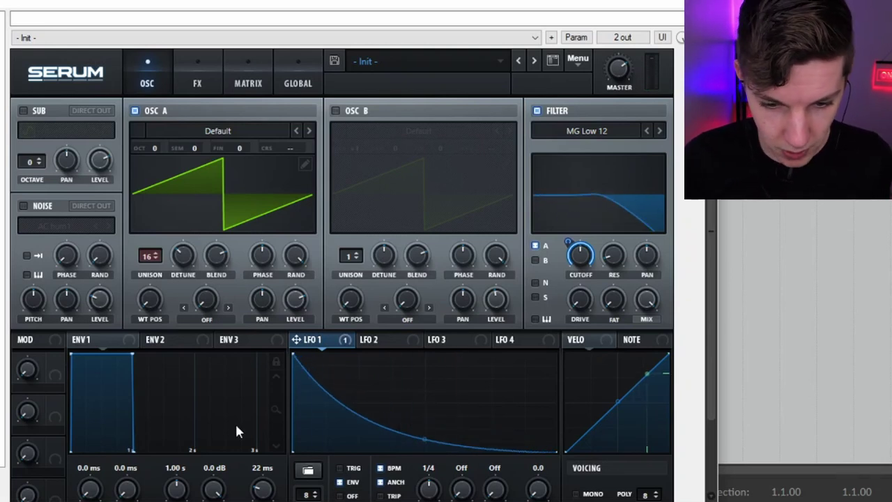
{"action": "left_click_drag", "start_coordinate": [137, 451], "coordinate": [206, 462]}
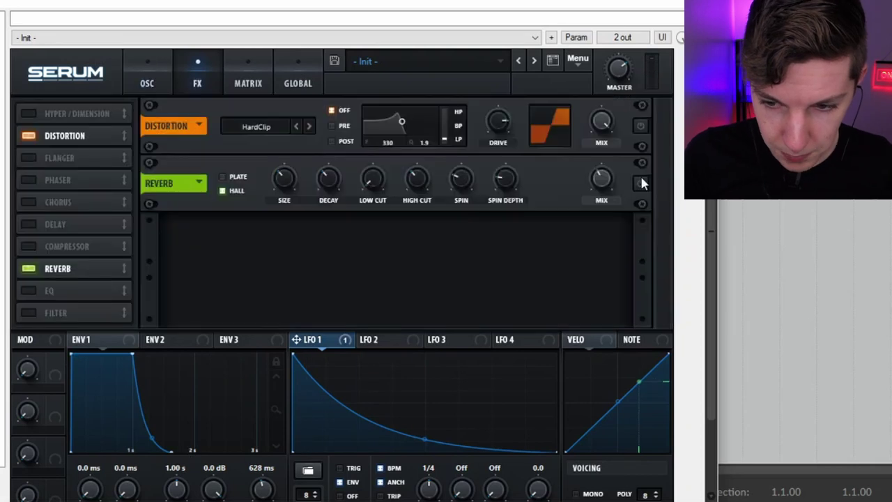
- Switch the Hall reverb's power on in the effects
{"action": "left_click", "coordinate": [642, 182]}
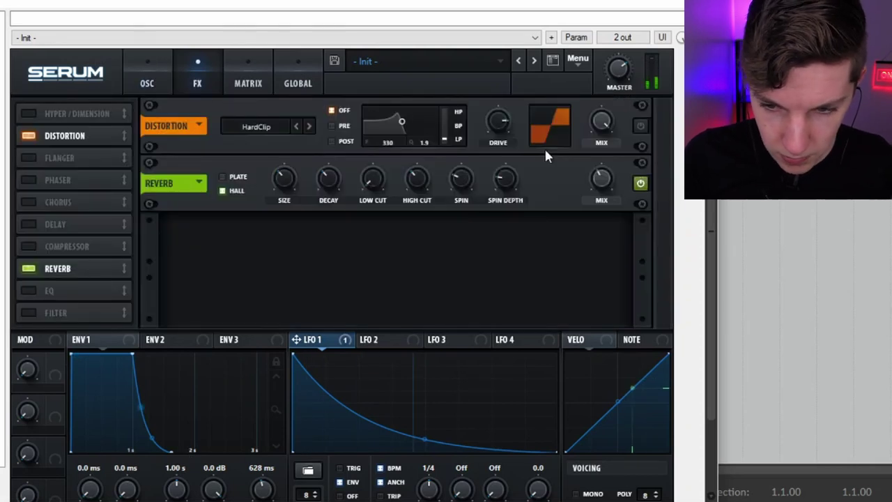
{"action": "mouse_move", "coordinate": [604, 178]}
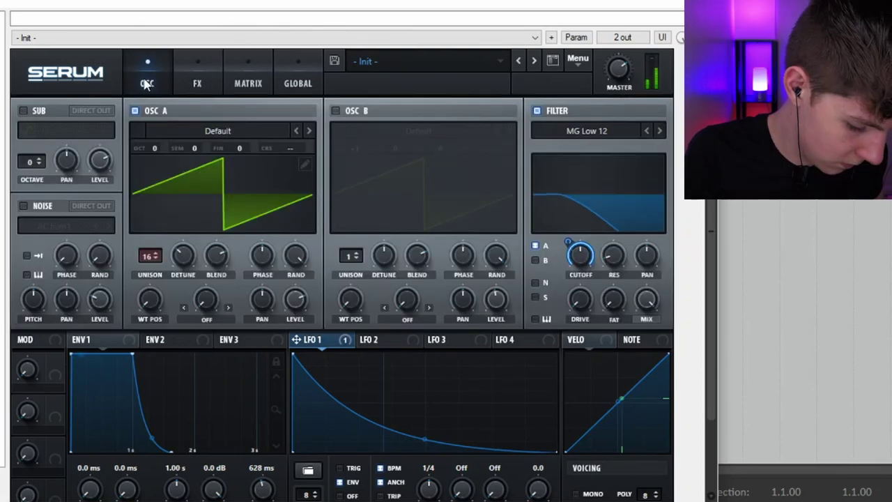
{"action": "left_click", "coordinate": [146, 83]}
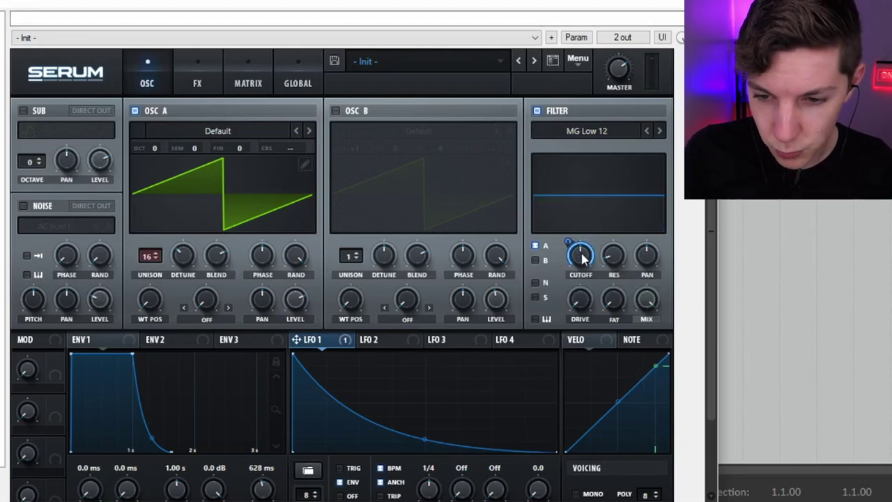
{"action": "mouse_move", "coordinate": [577, 269]}
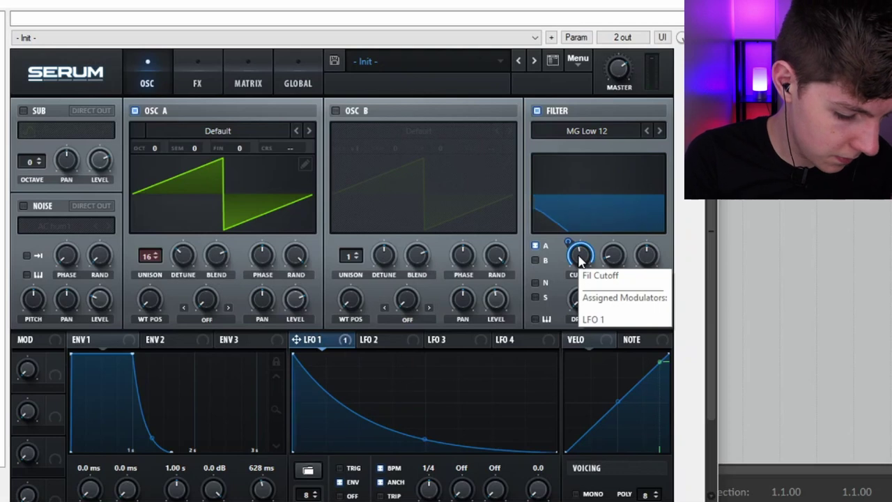
- Make LFO 1's decay steeper, then gentler, and raise the filter cutoff
{"action": "left_click_drag", "start_coordinate": [425, 439], "coordinate": [416, 460]}
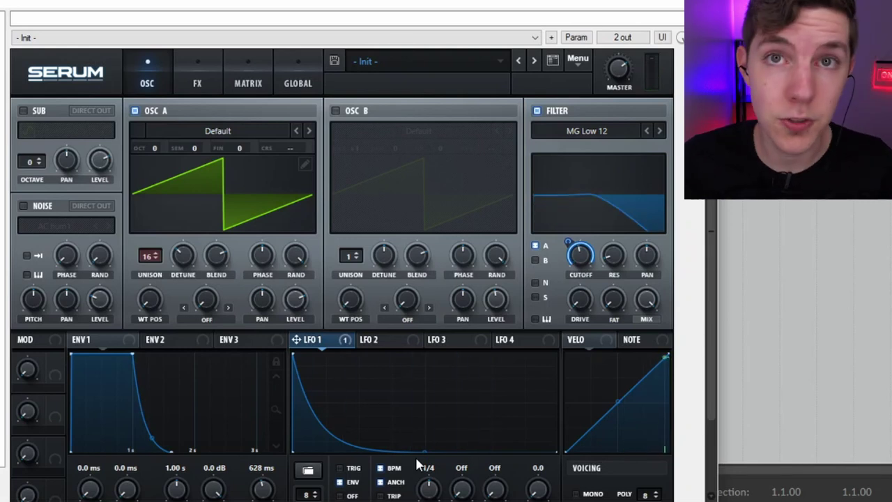
{"action": "left_click_drag", "start_coordinate": [418, 454], "coordinate": [423, 433]}
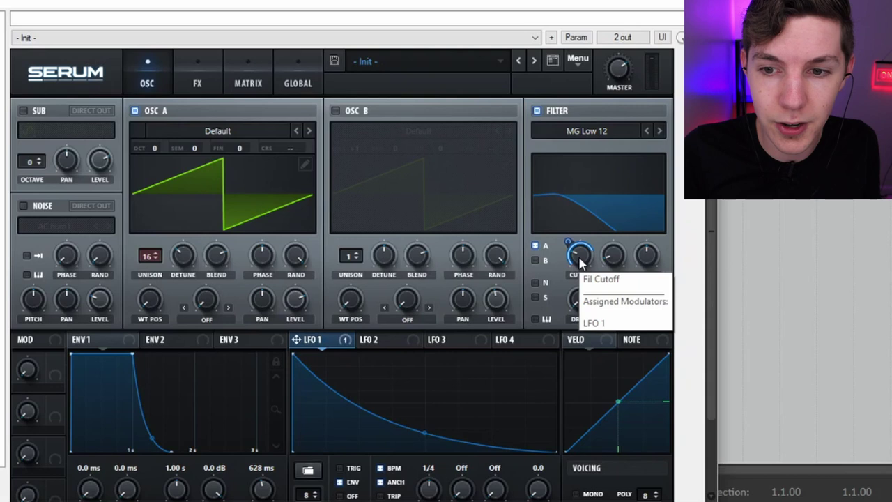
{"action": "left_click_drag", "start_coordinate": [581, 259], "coordinate": [581, 166]}
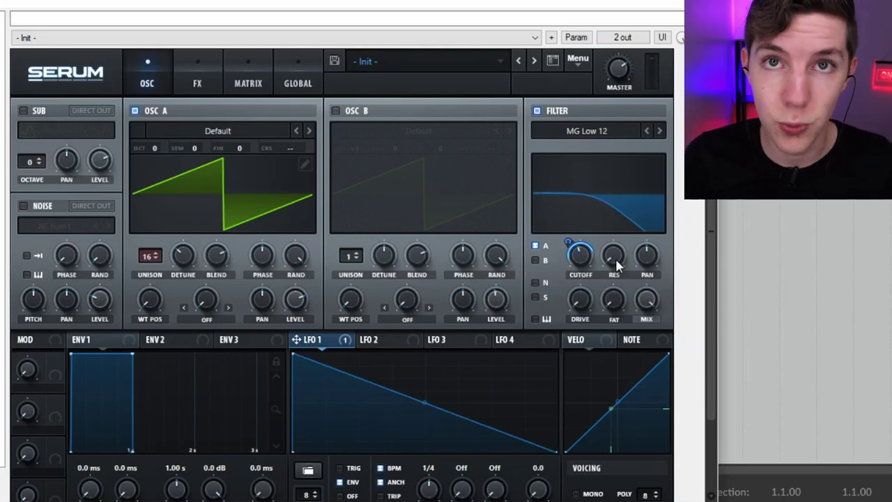
- Try filter resonance up to 44%, then disable the filter and set release to 0 ms
{"action": "left_click_drag", "start_coordinate": [616, 263], "coordinate": [624, 160]}
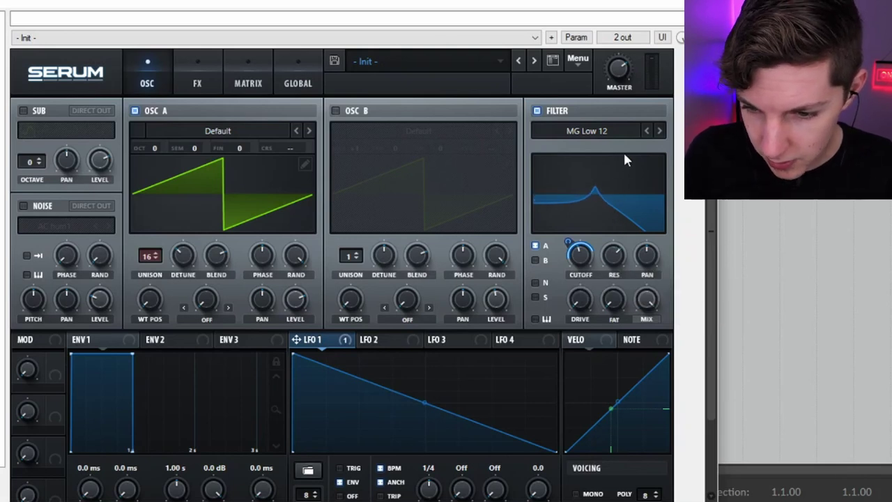
{"action": "double_click", "coordinate": [613, 264]}
{"action": "left_click_drag", "start_coordinate": [613, 264], "coordinate": [611, 113]}
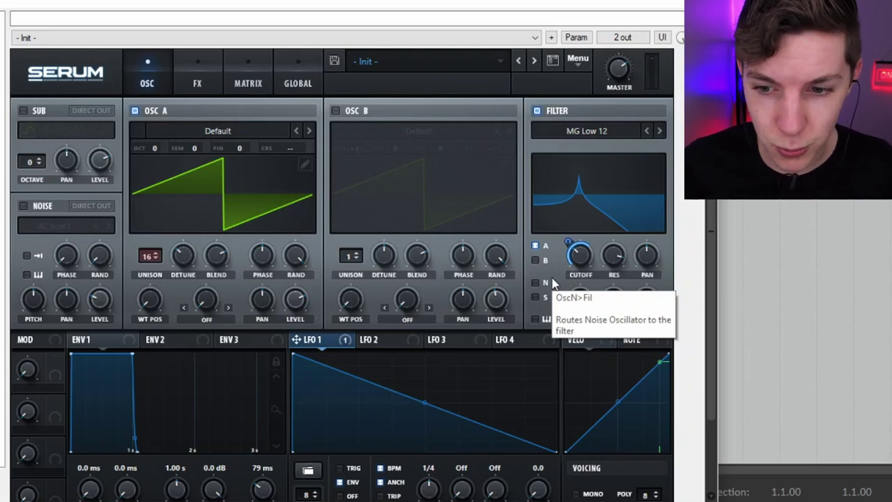
{"action": "left_click", "coordinate": [537, 113]}
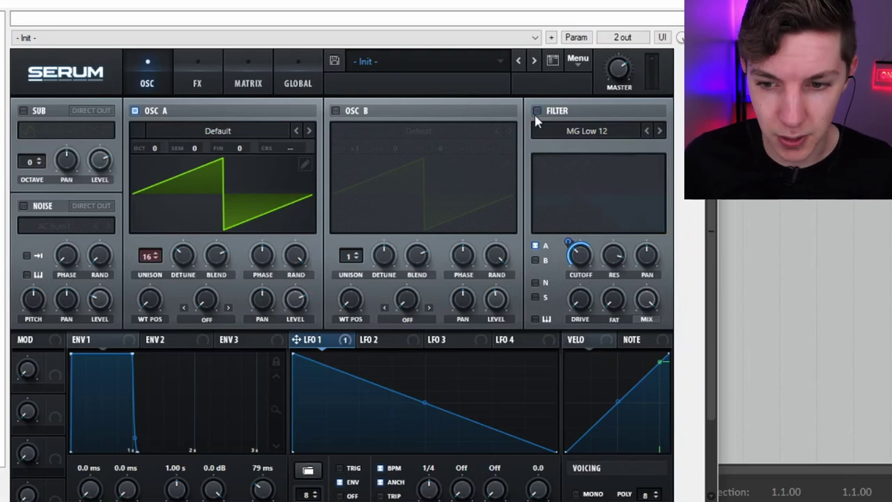
{"action": "left_click_drag", "start_coordinate": [136, 451], "coordinate": [88, 444]}
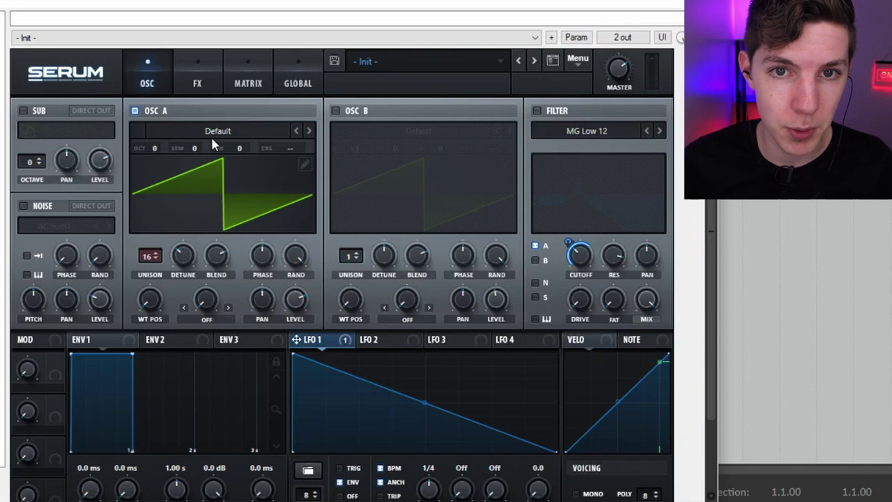
- Mute oscillator A, enable the sub oscillator, and toggle its Direct Out on then off
{"action": "left_click", "coordinate": [135, 111]}
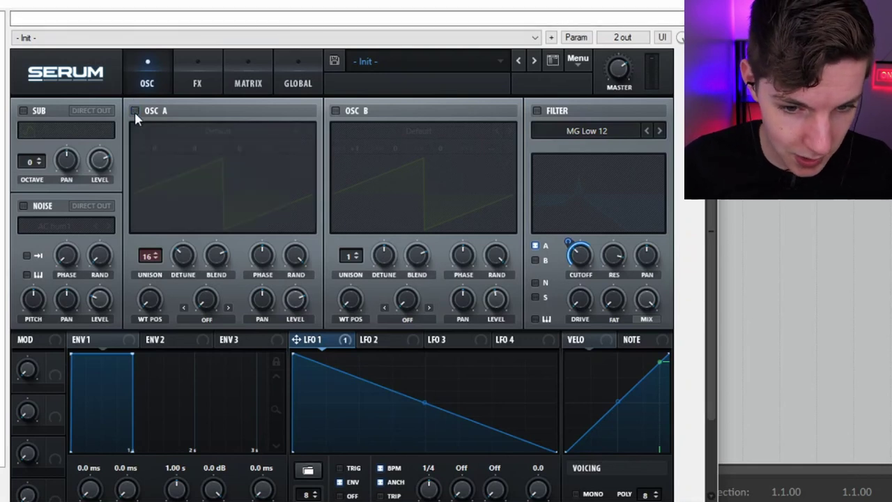
{"action": "left_click", "coordinate": [23, 111]}
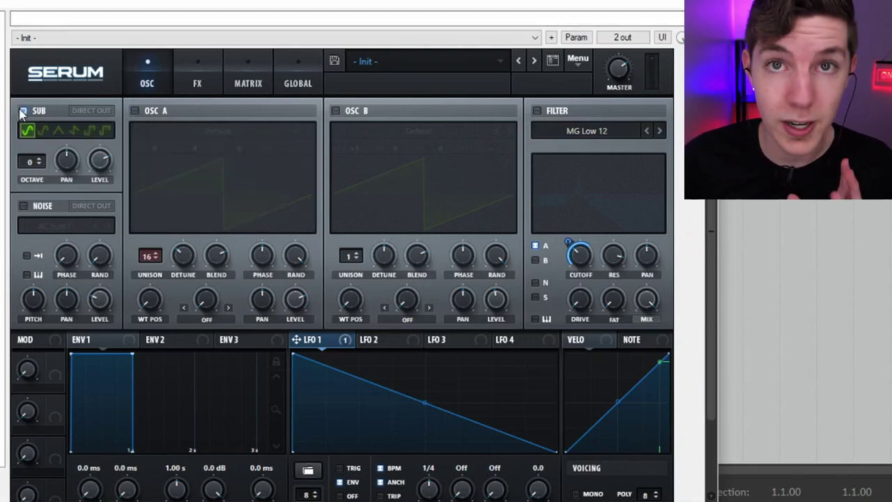
{"action": "left_click", "coordinate": [88, 112]}
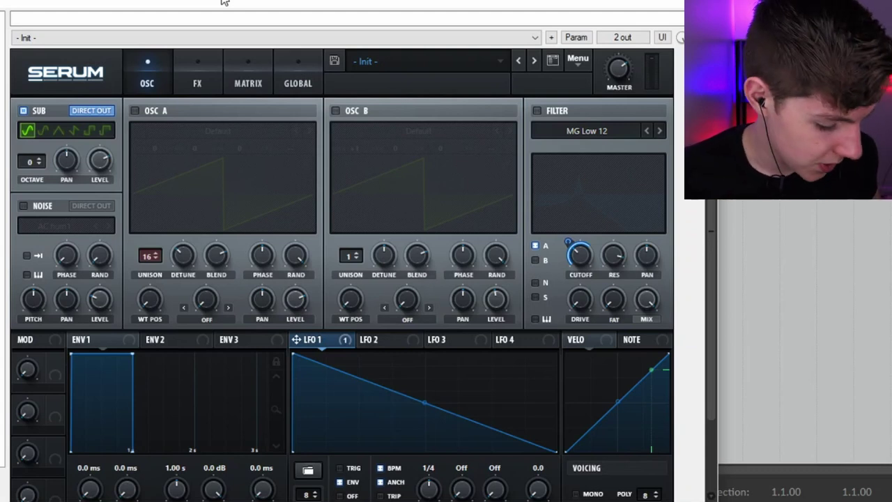
{"action": "left_click", "coordinate": [94, 115]}
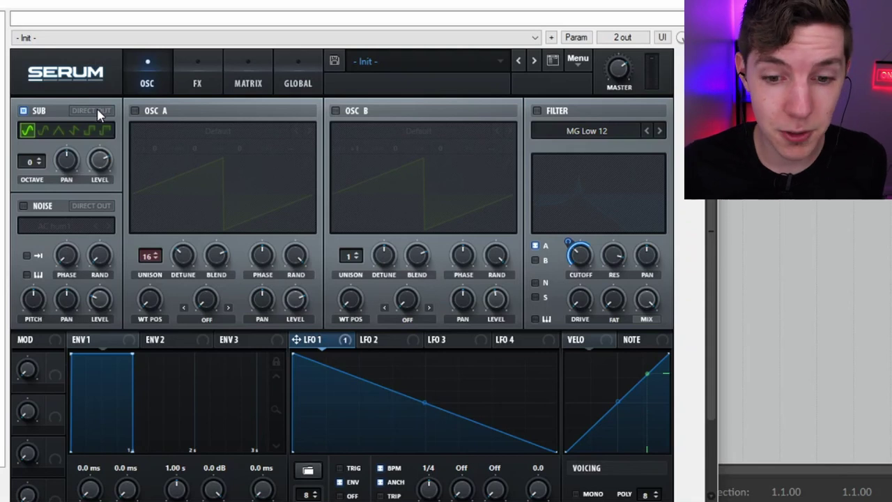
- Turn on Distortion, lengthen the amp envelope release to 1.24 s, and enable mono voicing
{"action": "left_click", "coordinate": [200, 70]}
{"action": "left_click", "coordinate": [640, 125]}
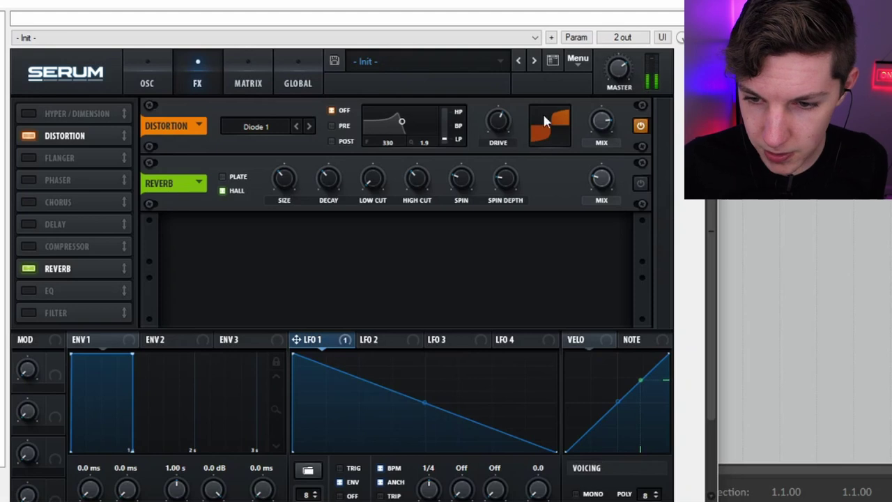
{"action": "mouse_move", "coordinate": [503, 122]}
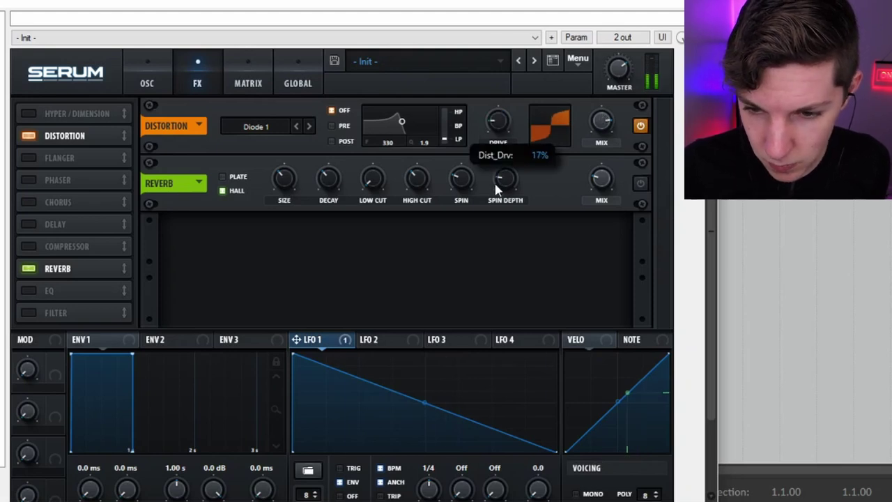
{"action": "left_click_drag", "start_coordinate": [131, 450], "coordinate": [209, 449]}
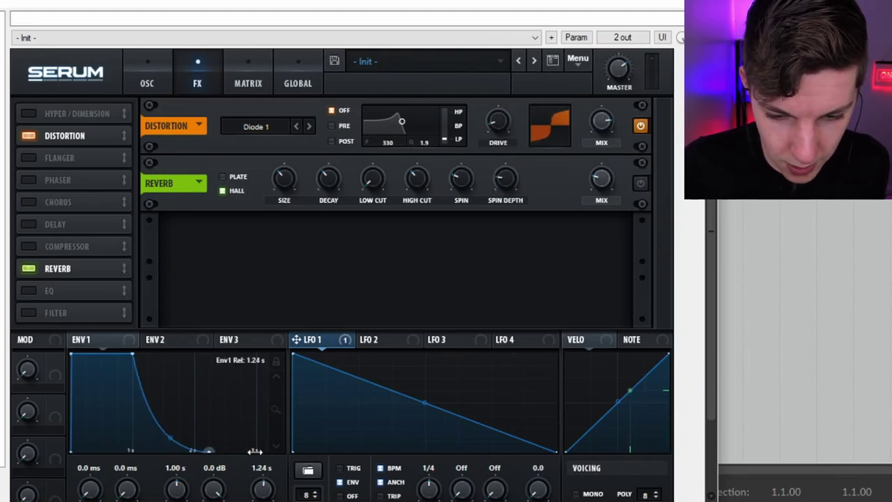
{"action": "scroll", "coordinate": [718, 401], "scroll_direction": "down", "scroll_amount": 3}
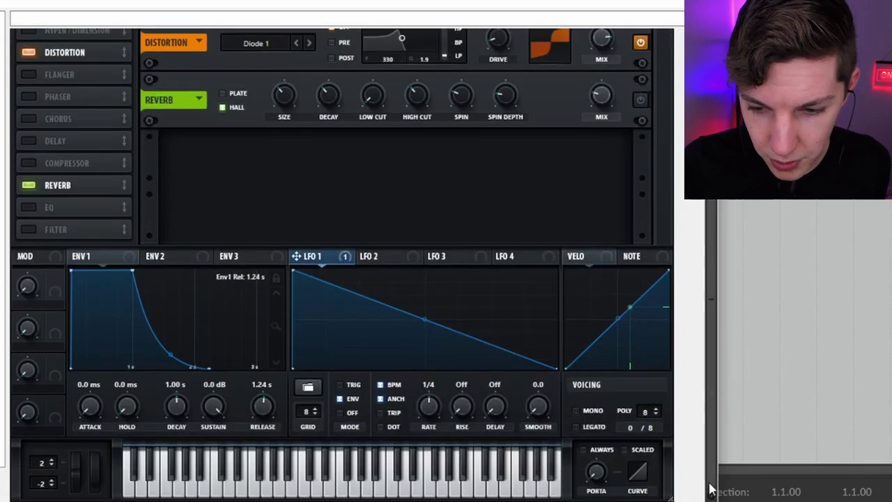
{"action": "left_click", "coordinate": [575, 411]}
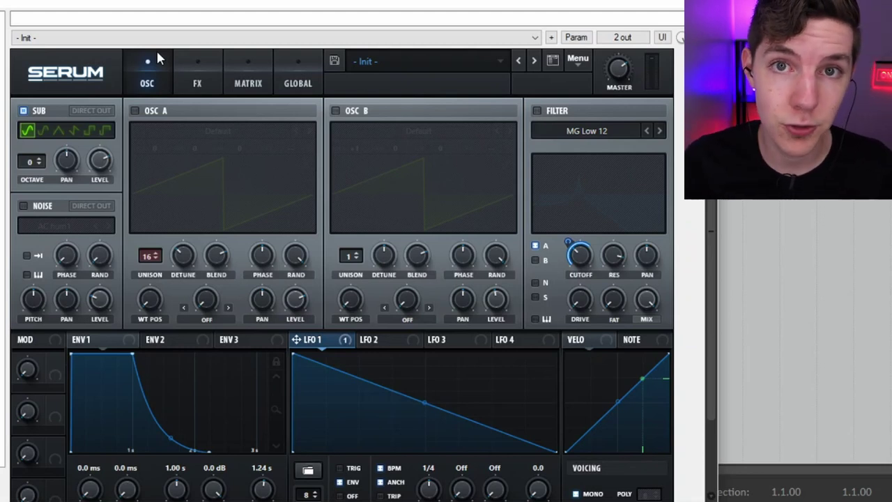
- Switch the sub oscillator's waveform from sine to triangle
{"action": "left_click", "coordinate": [59, 132]}
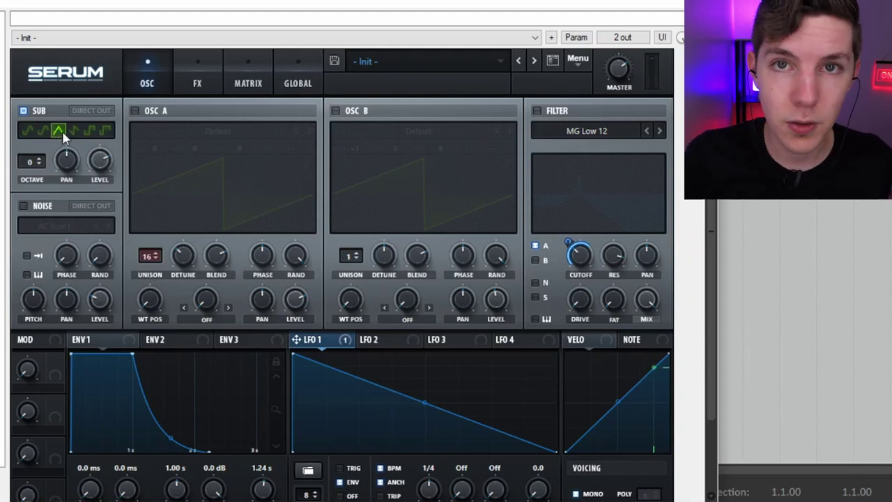
{"action": "left_click", "coordinate": [203, 74]}
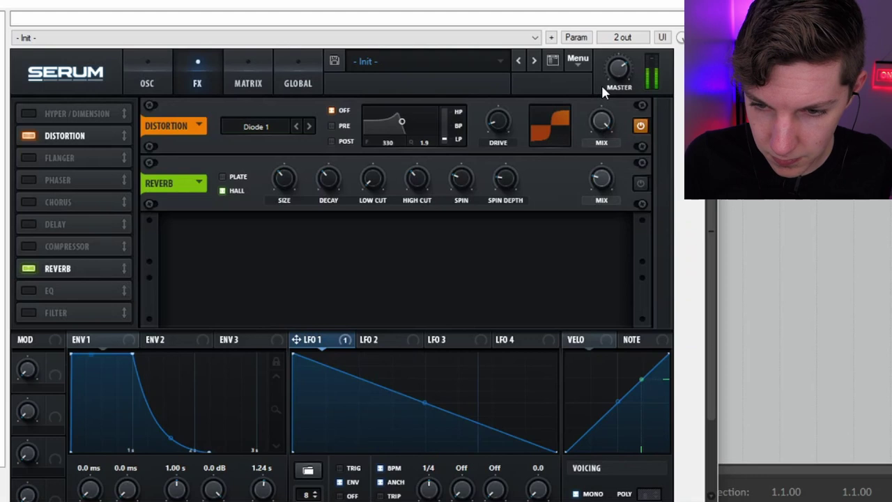
{"action": "left_click", "coordinate": [156, 74]}
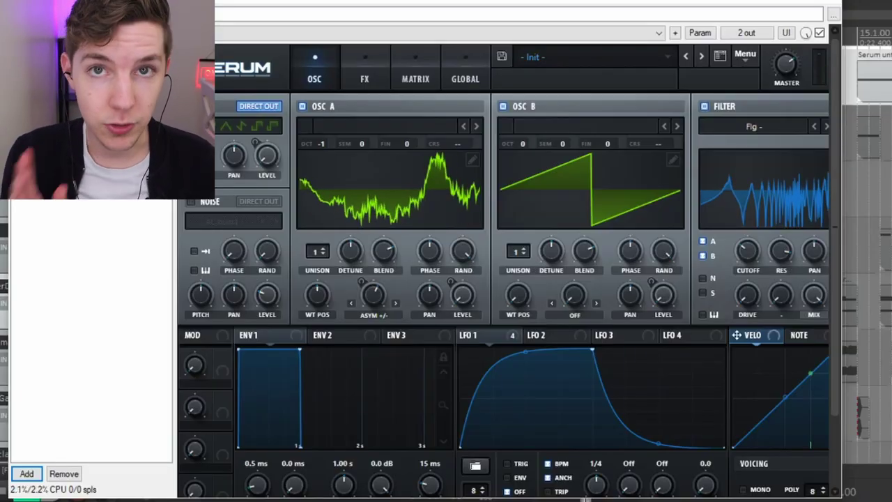
- Turn off the filter, Oscillator B, the Compressor and the Reverb
{"action": "left_click", "coordinate": [705, 106]}
{"action": "left_click", "coordinate": [503, 106]}
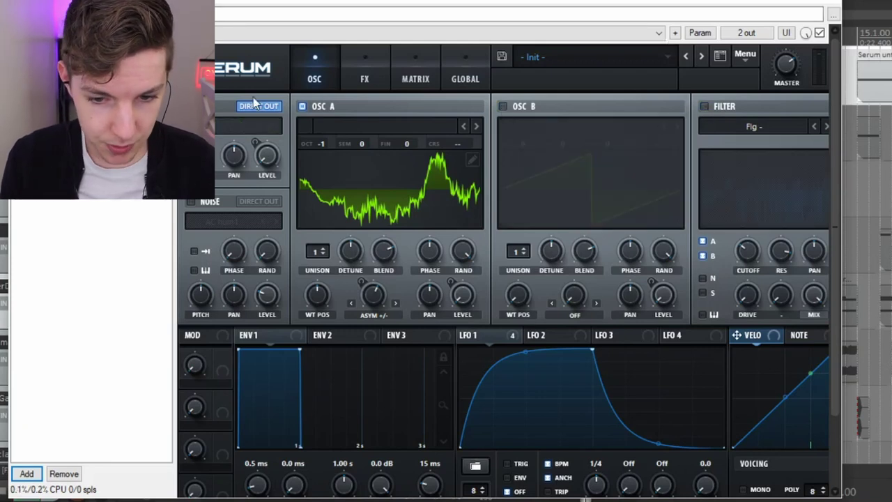
{"action": "left_click", "coordinate": [352, 77]}
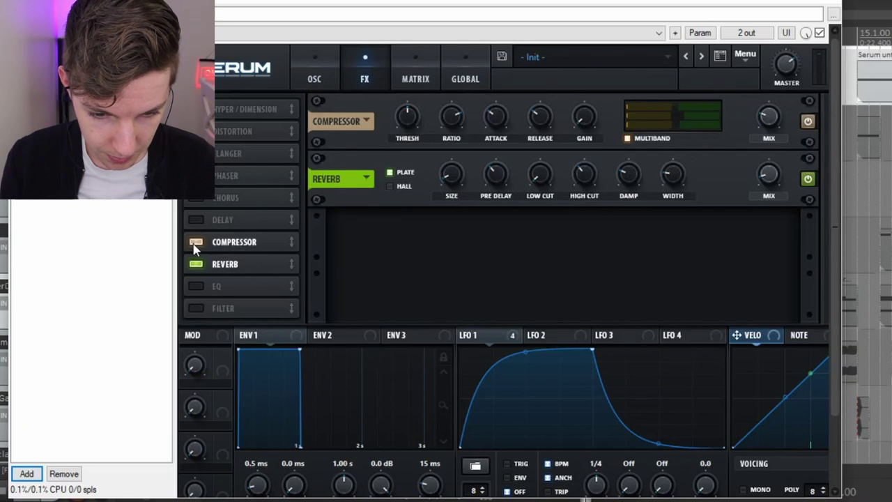
{"action": "left_click", "coordinate": [807, 121]}
{"action": "left_click", "coordinate": [807, 179]}
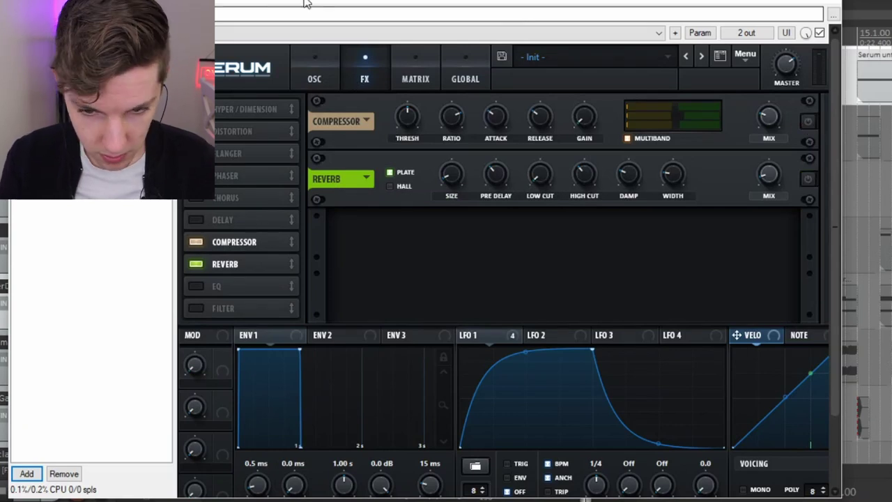
{"action": "left_click", "coordinate": [313, 79]}
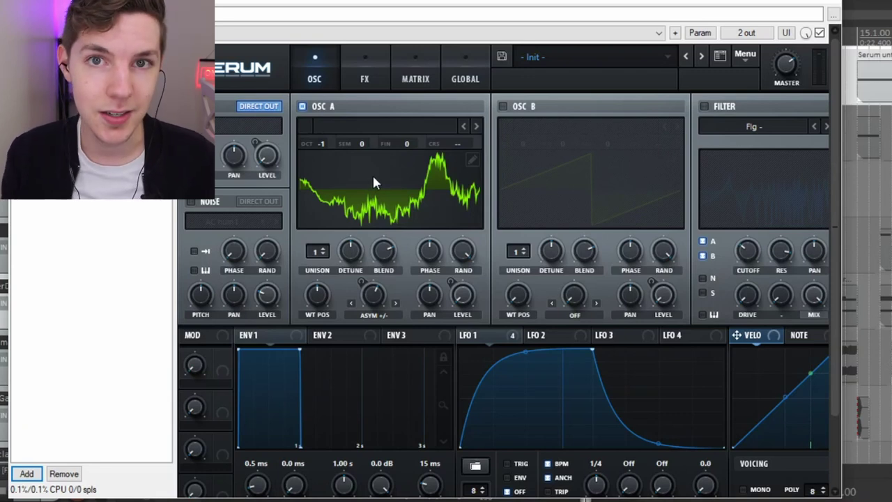
- Undo the last warp change and set Oscillator A's warp mode to Asym +/-
{"action": "key", "text": "ctrl+z"}
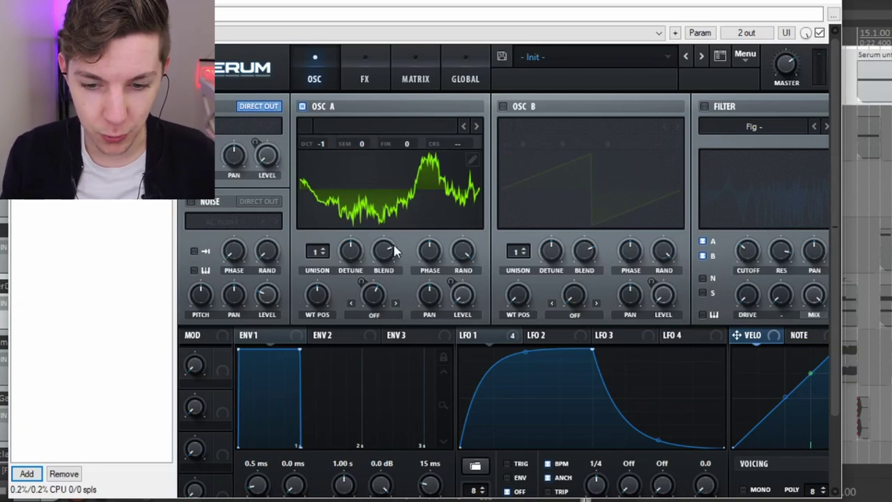
{"action": "mouse_move", "coordinate": [400, 287]}
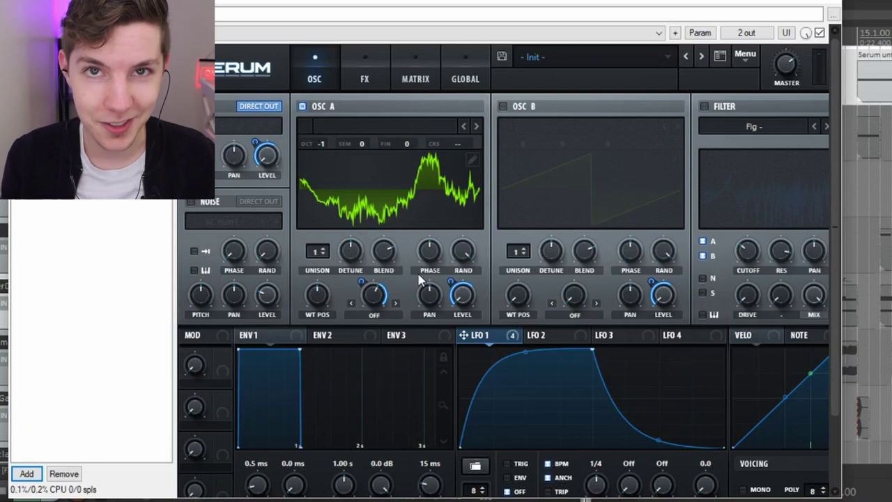
{"action": "left_click", "coordinate": [374, 315]}
{"action": "left_click", "coordinate": [388, 307]}
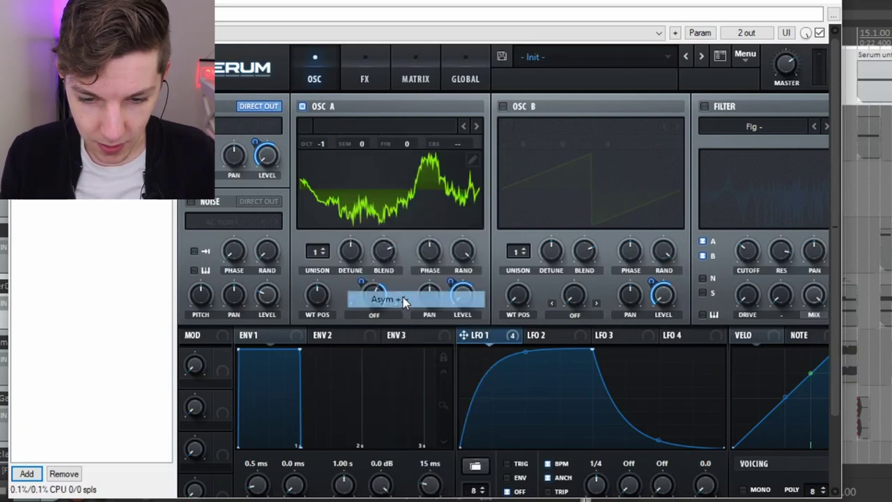
{"action": "right_click", "coordinate": [388, 291]}
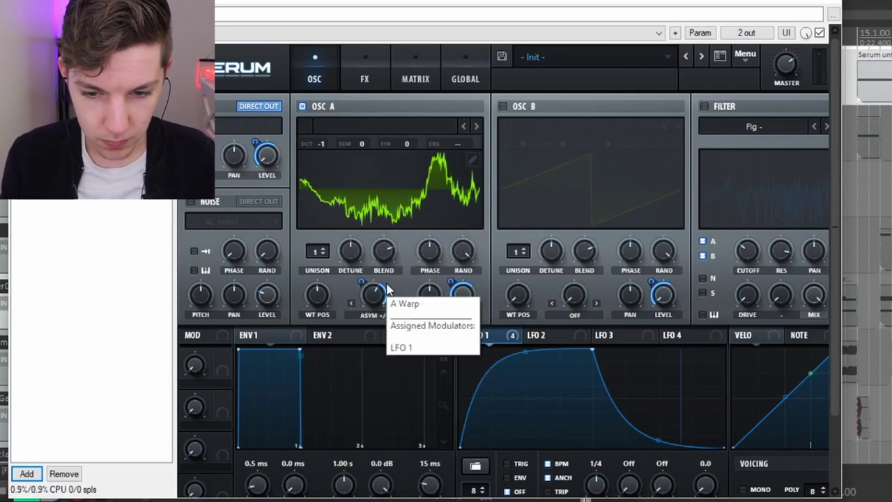
{"action": "left_click", "coordinate": [394, 287]}
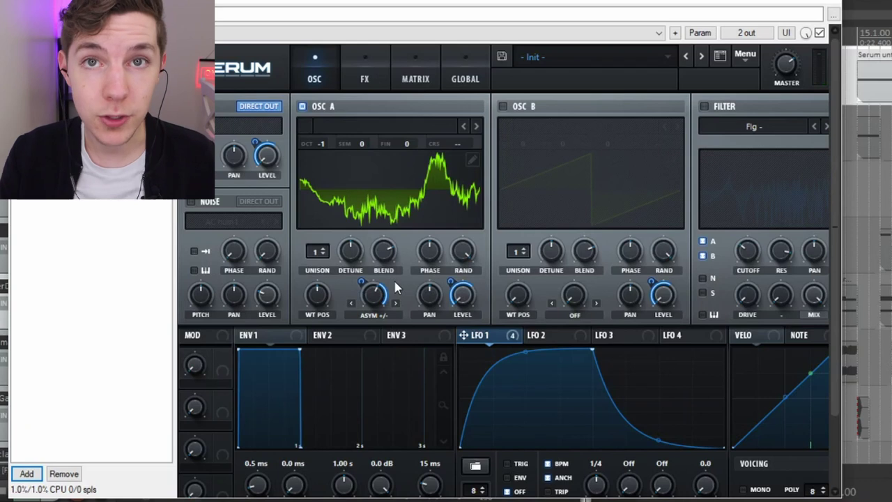
- Audition the Mirror warp mode on Oscillator A, then return to Asym +/-
{"action": "left_click", "coordinate": [381, 315]}
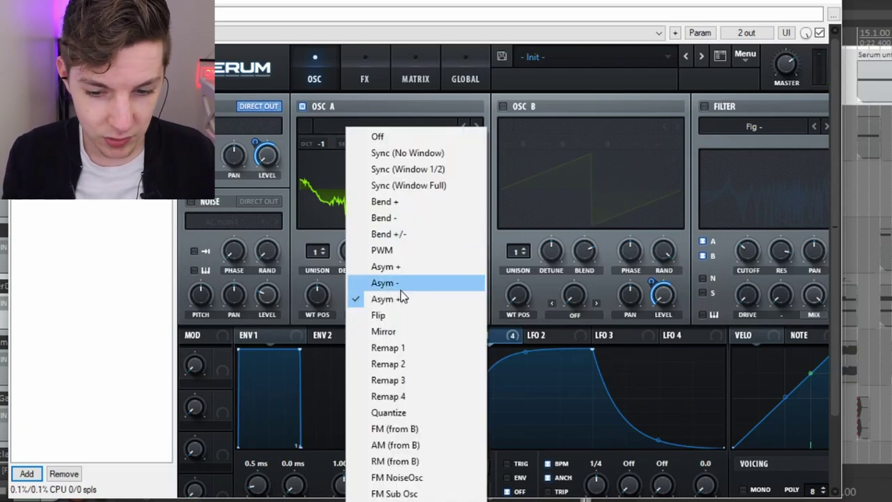
{"action": "left_click", "coordinate": [390, 331]}
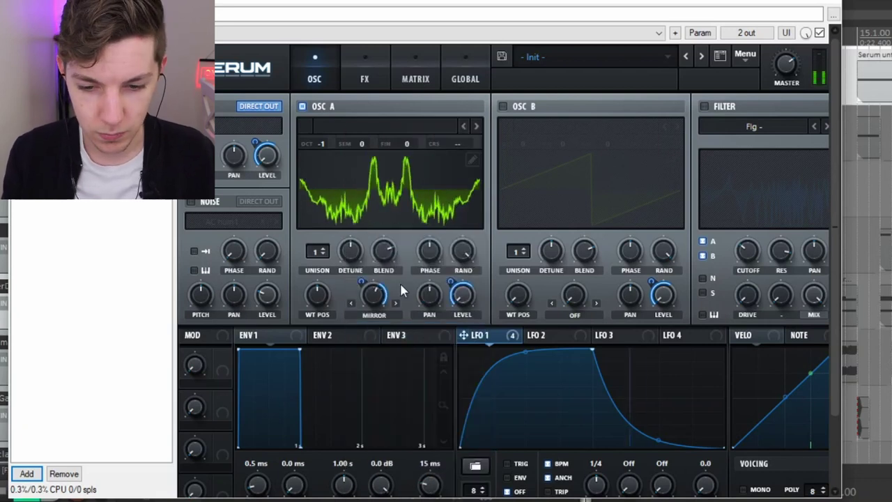
{"action": "left_click", "coordinate": [382, 315]}
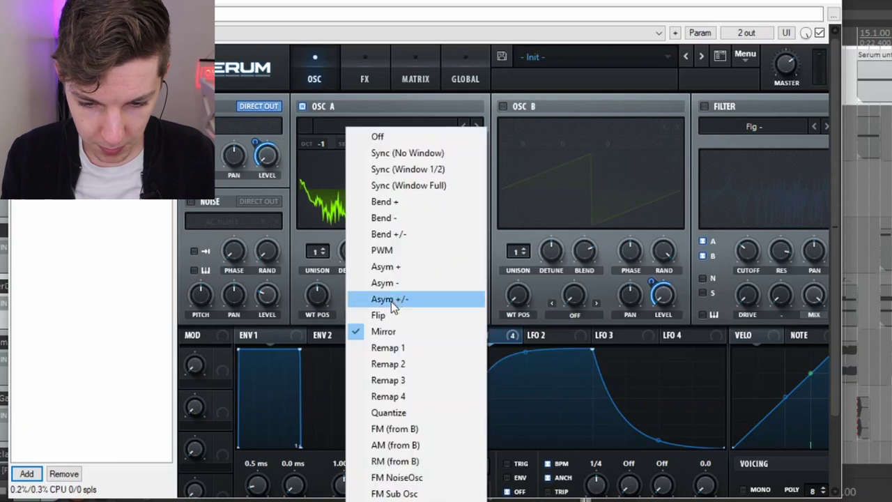
{"action": "left_click", "coordinate": [391, 299]}
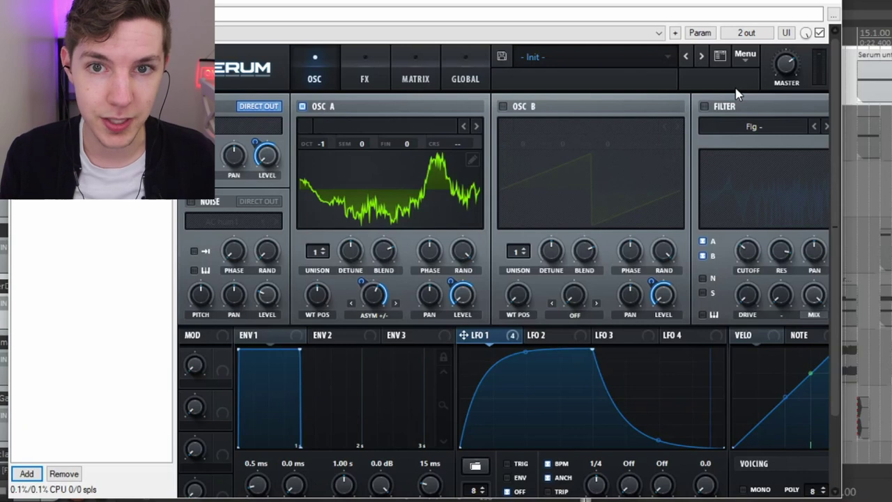
- Enable the filter, compare it bypassed, and keep the Flg - filter type
{"action": "left_click", "coordinate": [704, 106]}
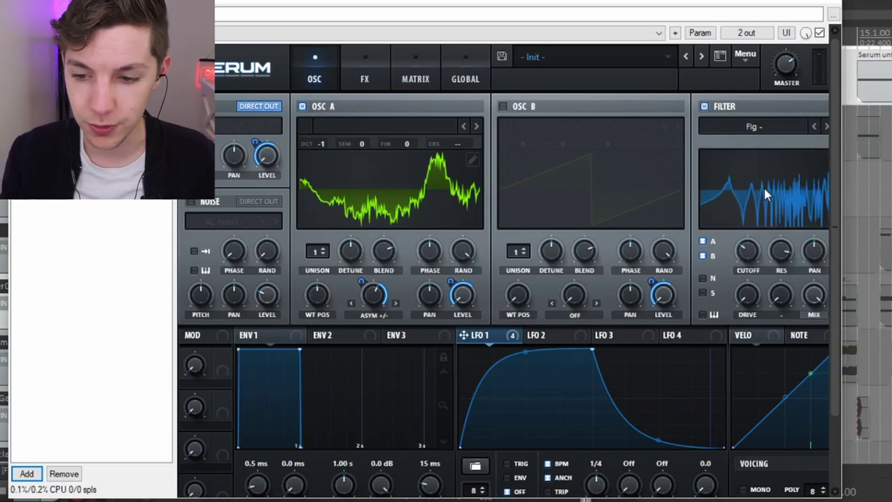
{"action": "left_click", "coordinate": [703, 107]}
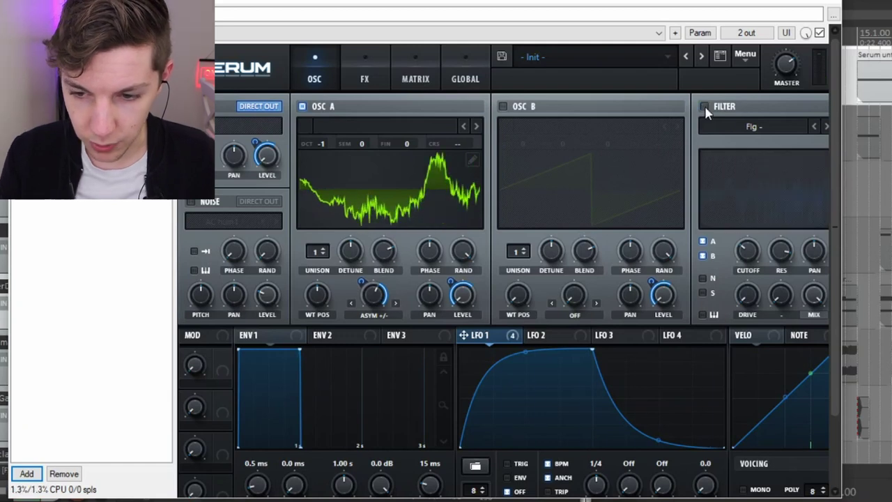
{"action": "left_click", "coordinate": [703, 107]}
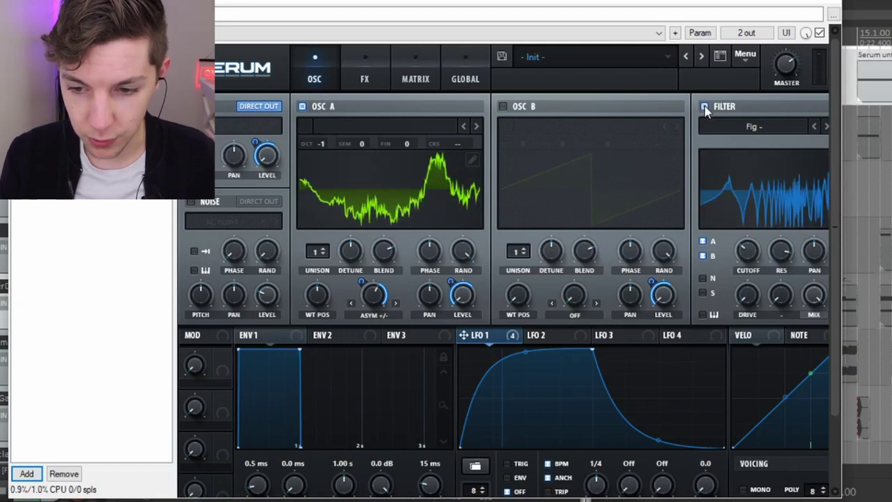
{"action": "left_click", "coordinate": [753, 129]}
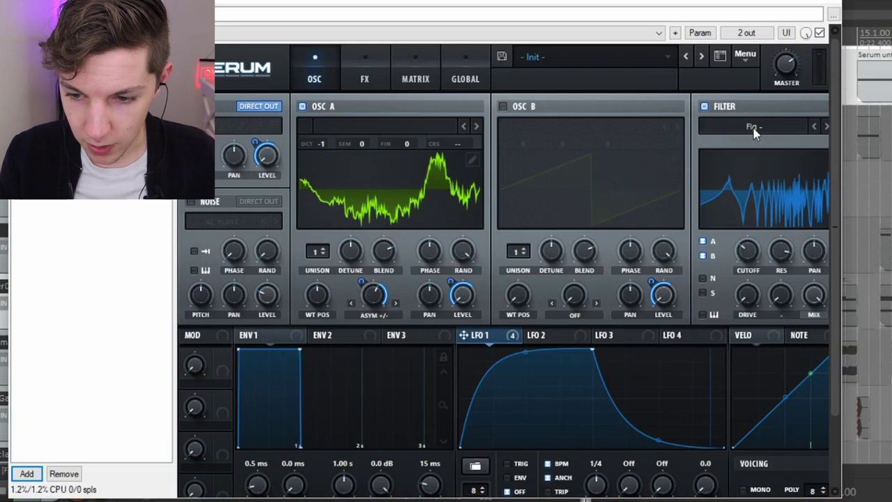
{"action": "mouse_move", "coordinate": [770, 188]}
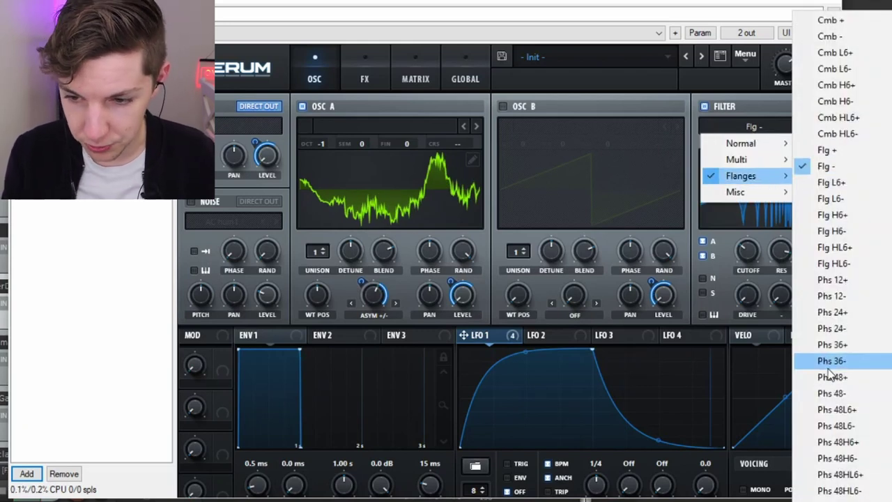
{"action": "left_click", "coordinate": [745, 2]}
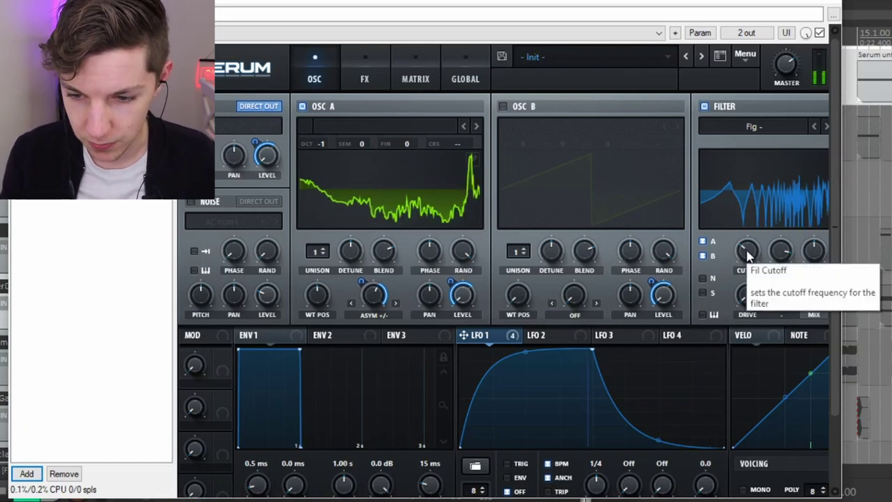
- Sweep the filter cutoff through low values between about 45 and 150 Hz
{"action": "left_click_drag", "start_coordinate": [747, 257], "coordinate": [747, 271]}
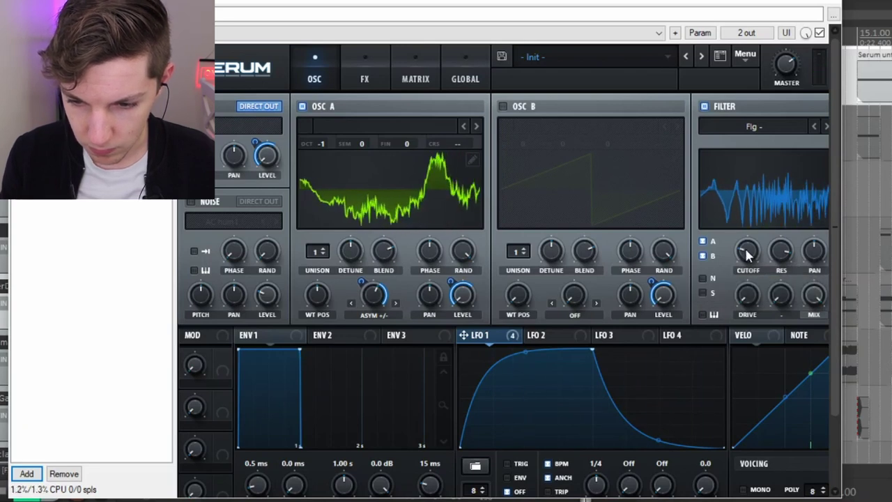
{"action": "left_click_drag", "start_coordinate": [747, 255], "coordinate": [744, 209]}
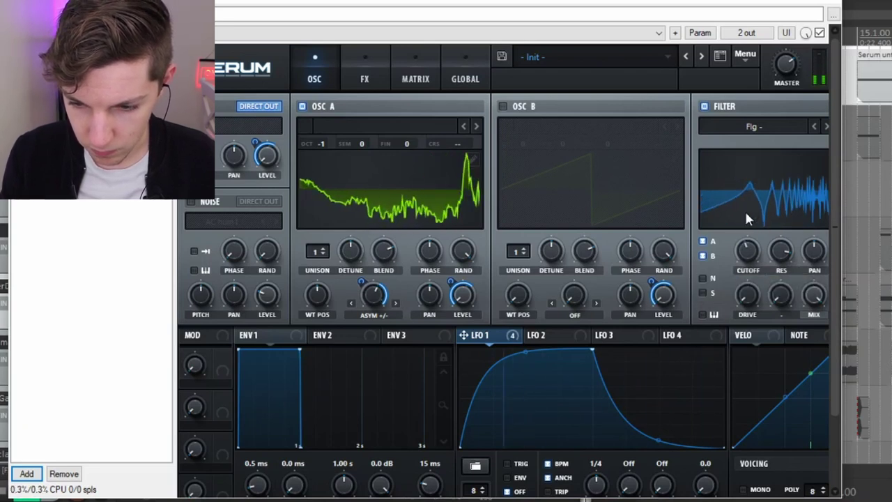
{"action": "left_click_drag", "start_coordinate": [747, 251], "coordinate": [746, 268]}
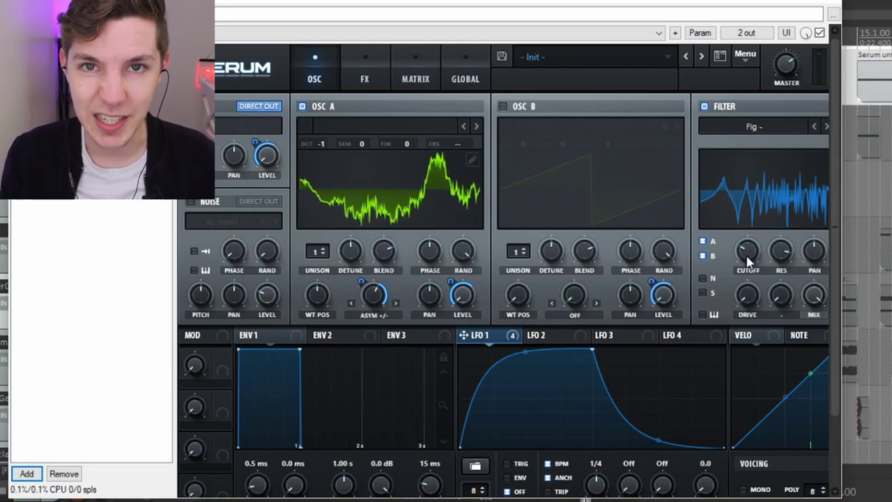
{"action": "left_click_drag", "start_coordinate": [749, 260], "coordinate": [744, 240]}
{"action": "left_click", "coordinate": [747, 252]}
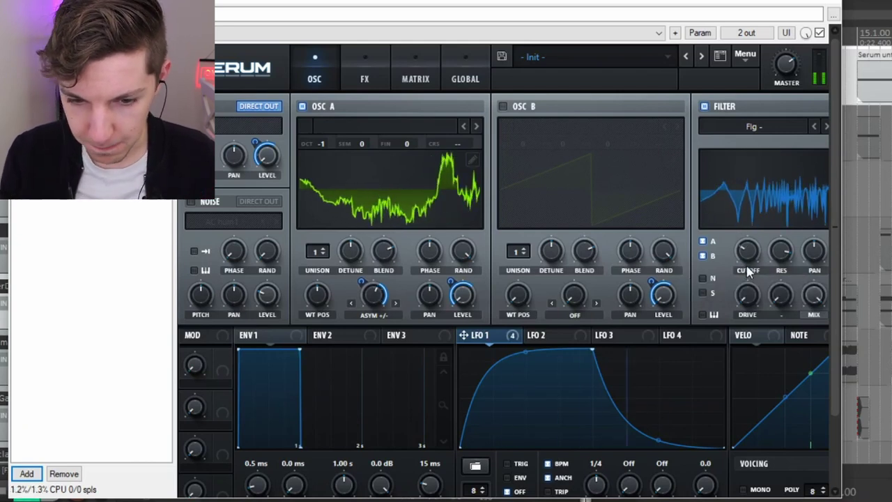
- Raise the filter cutoff from 43 Hz toward 150 Hz and power on the sub oscillator
{"action": "left_click", "coordinate": [749, 272]}
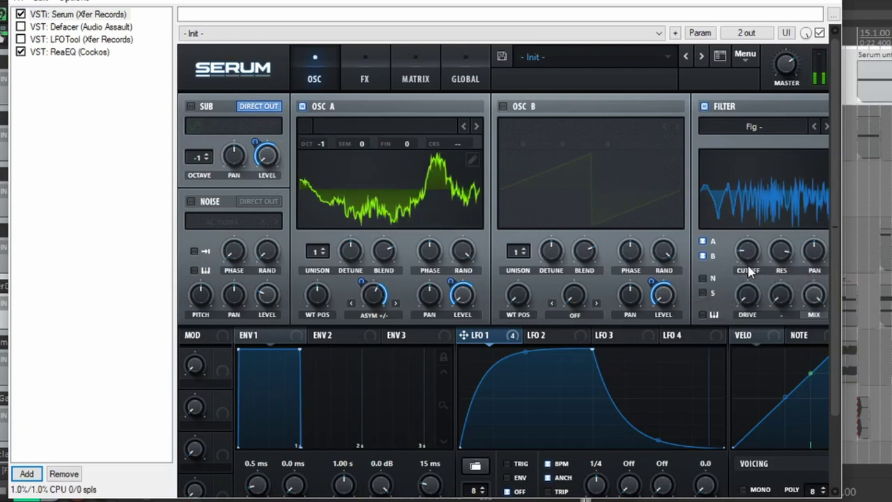
{"action": "left_click_drag", "start_coordinate": [747, 256], "coordinate": [745, 206]}
{"action": "left_click", "coordinate": [189, 106]}
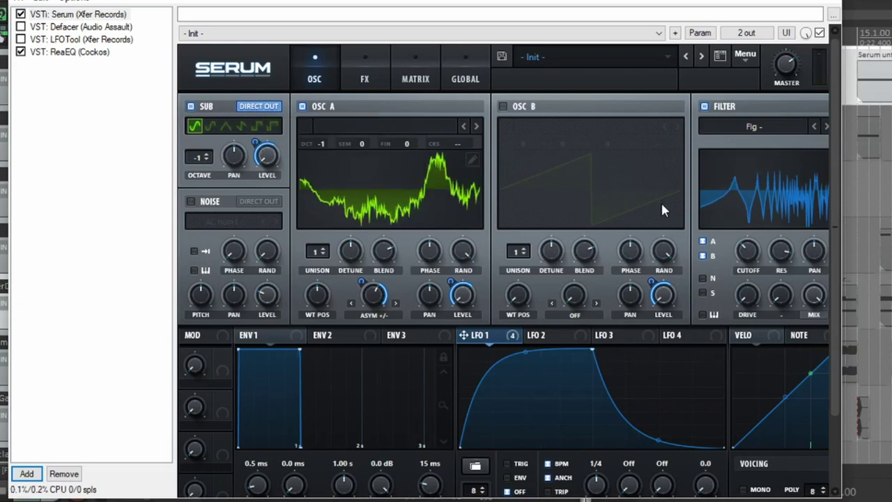
{"action": "left_click_drag", "start_coordinate": [747, 246], "coordinate": [731, 245]}
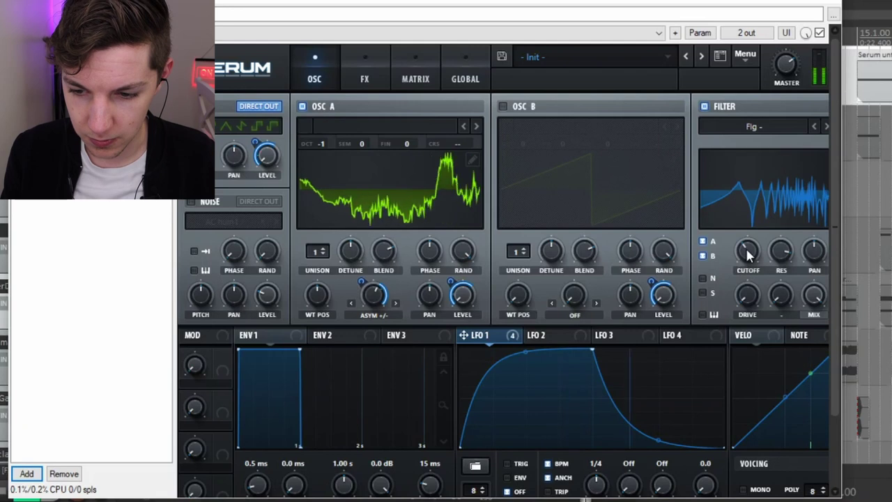
{"action": "mouse_move", "coordinate": [748, 255]}
{"action": "left_mouse_down"}
{"action": "mouse_move", "coordinate": [741, 260]}
{"action": "mouse_move", "coordinate": [743, 249]}
{"action": "left_mouse_up"}
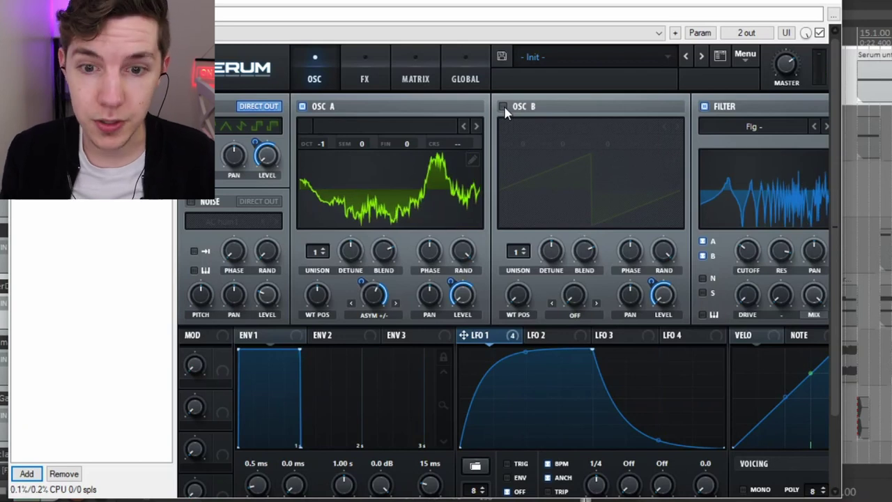
- Switch on the Compressor after briefly trying and removing Hyper/Dimension
{"action": "left_click", "coordinate": [384, 68]}
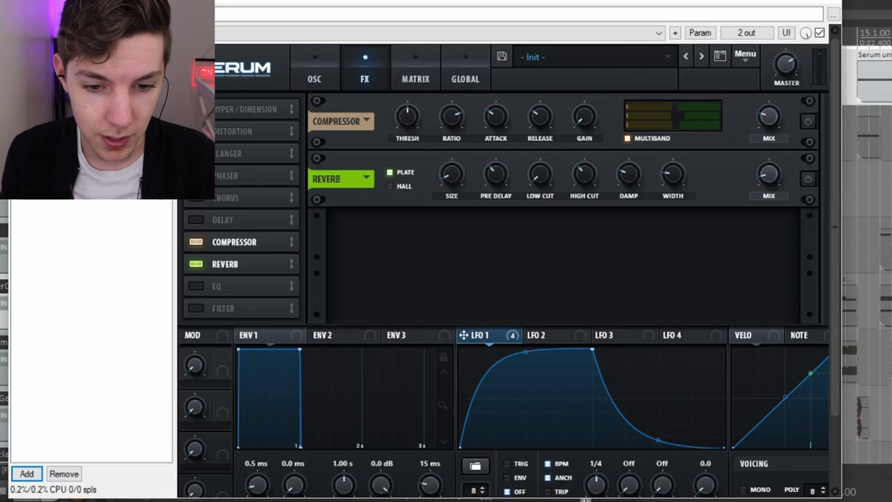
{"action": "left_click", "coordinate": [196, 109]}
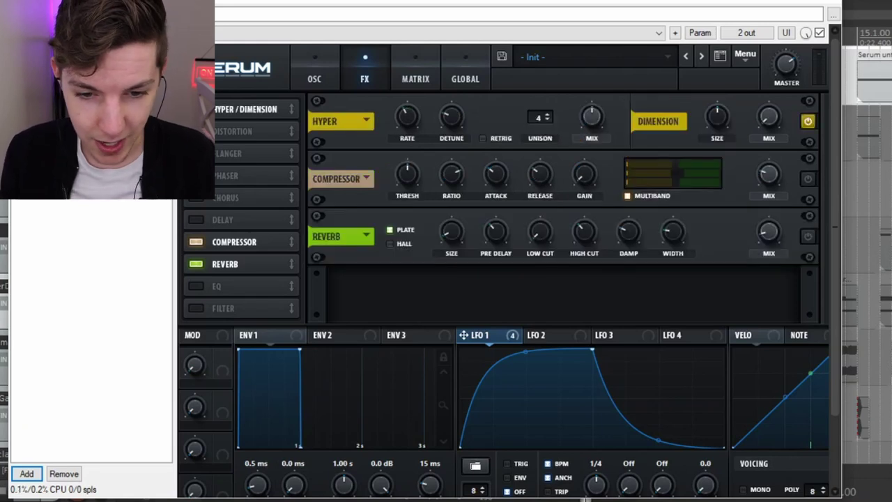
{"action": "left_click", "coordinate": [196, 108]}
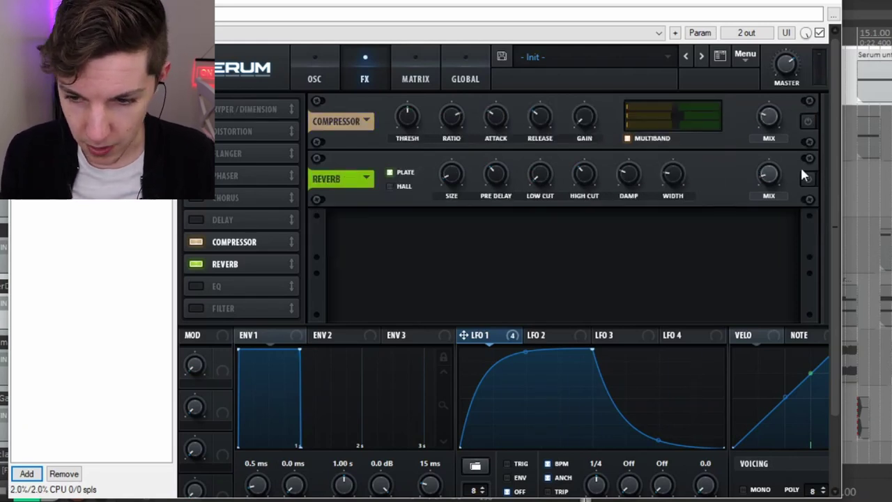
{"action": "left_click", "coordinate": [807, 120]}
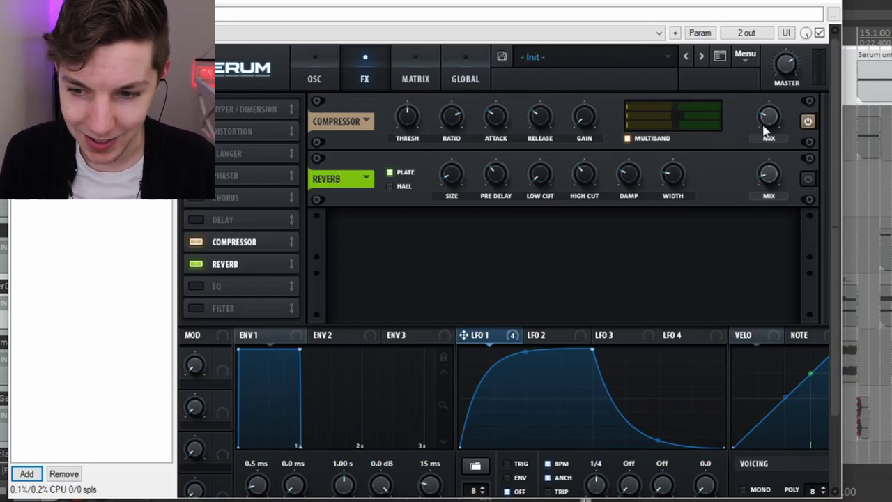
- Set the compressor mix to 23, reverb size to 0% and reverb mix to 49%
{"action": "mouse_move", "coordinate": [765, 120]}
{"action": "left_click_drag", "start_coordinate": [765, 119], "coordinate": [769, 112]}
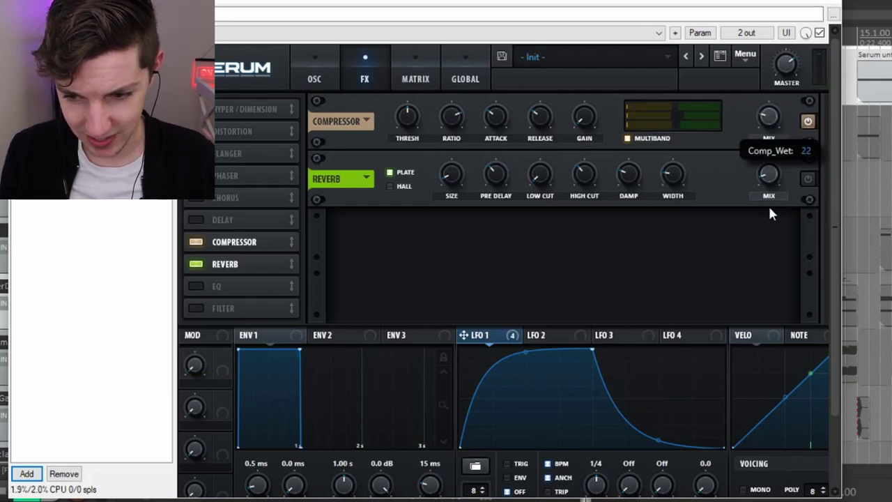
{"action": "left_click_drag", "start_coordinate": [774, 119], "coordinate": [766, 111]}
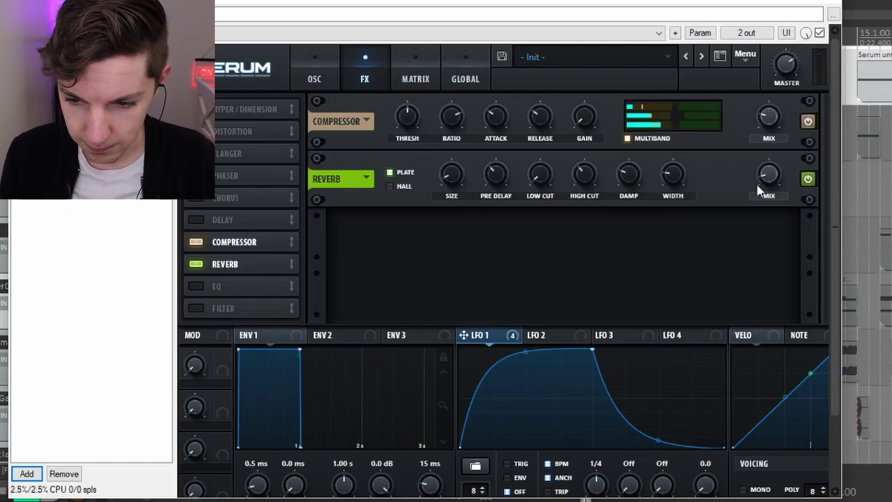
{"action": "left_click_drag", "start_coordinate": [452, 174], "coordinate": [449, 251]}
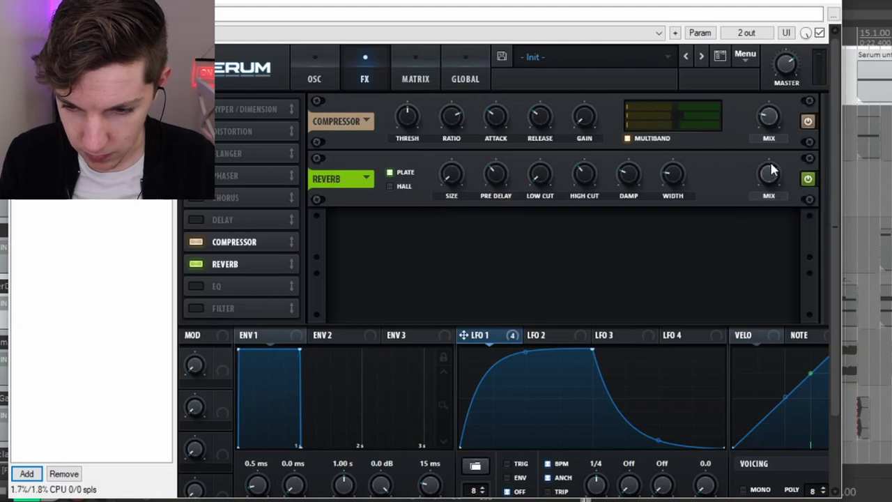
{"action": "left_click_drag", "start_coordinate": [772, 170], "coordinate": [763, 217]}
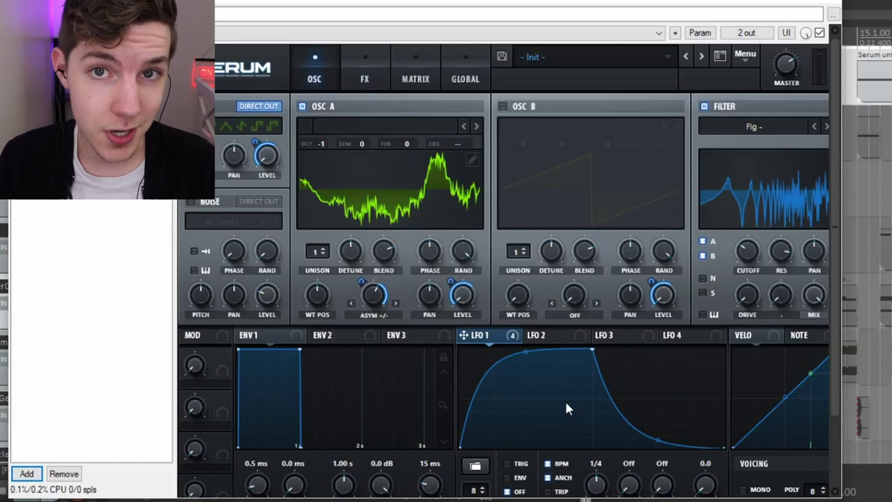